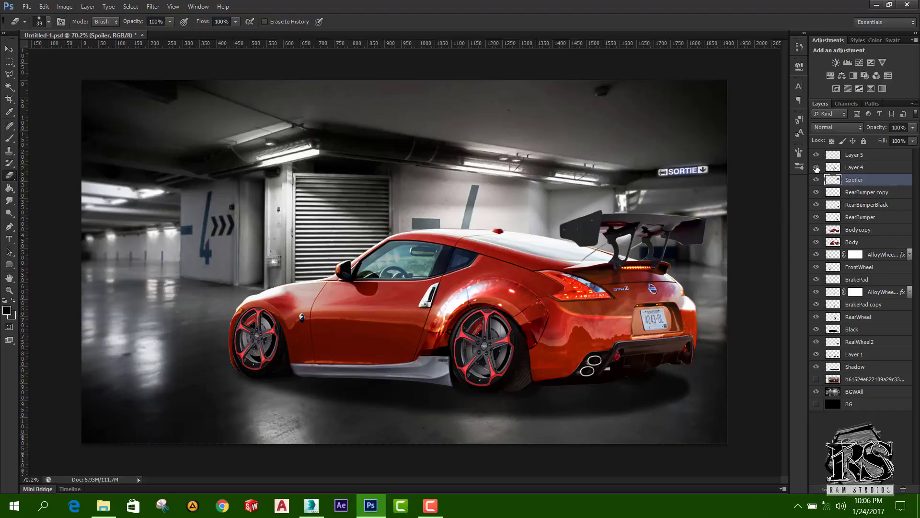
# Step: Apply Hue/Saturation to the side skirt on Layer 5 with Saturation -100 and Lightness -59
pyautogui.click(816, 168)
pyautogui.click(816, 168)
pyautogui.click(816, 154)
pyautogui.click(816, 154)
pyautogui.click(854, 155)
pyautogui.click(65, 7)
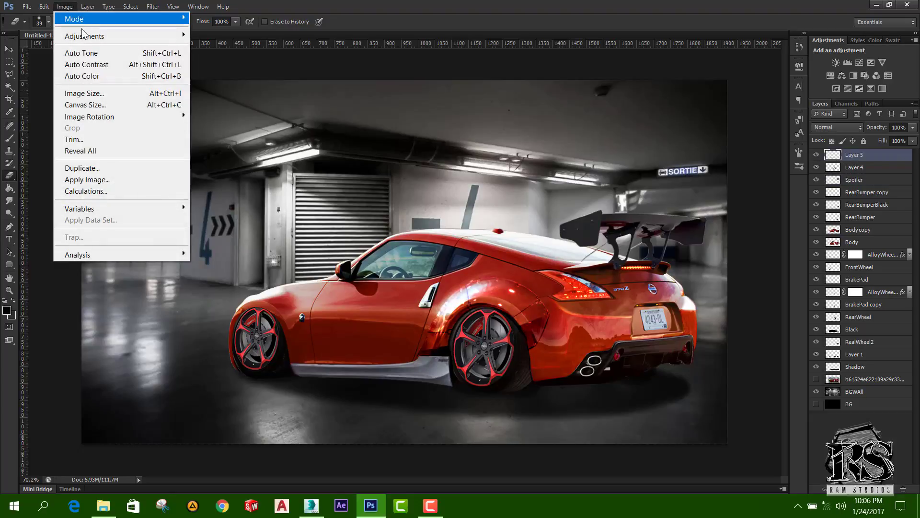
pyautogui.moveTo(82, 37)
pyautogui.click(227, 100)
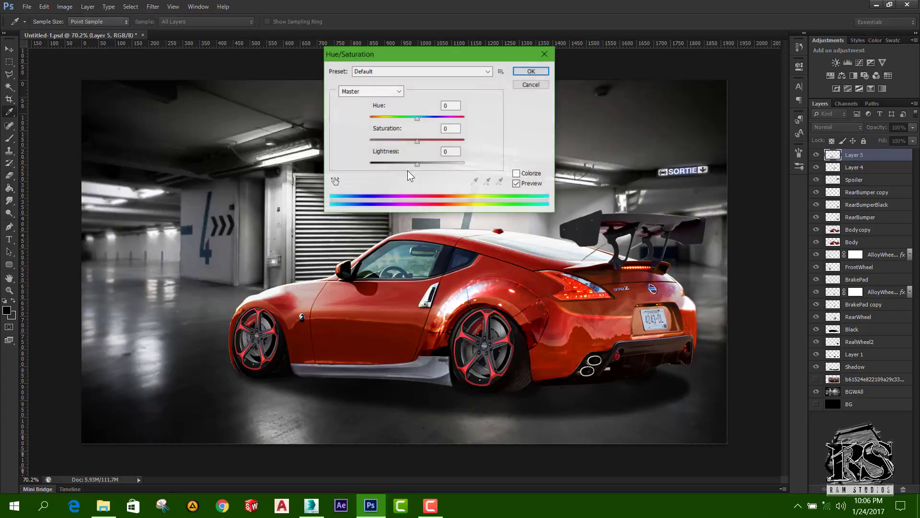
pyautogui.moveTo(415, 143)
pyautogui.mouseDown()
pyautogui.moveTo(366, 143)
pyautogui.moveTo(510, 144)
pyautogui.moveTo(413, 154)
pyautogui.mouseUp()
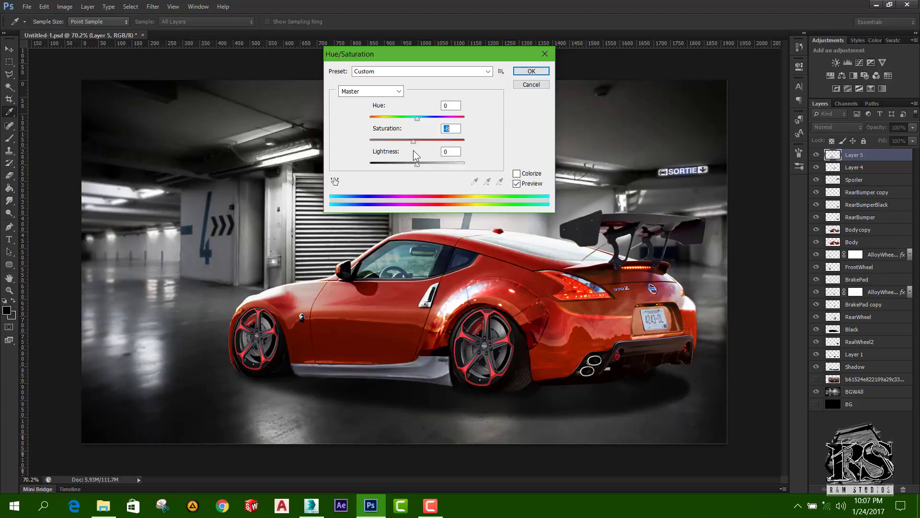
pyautogui.moveTo(416, 163); pyautogui.dragTo(309, 151)
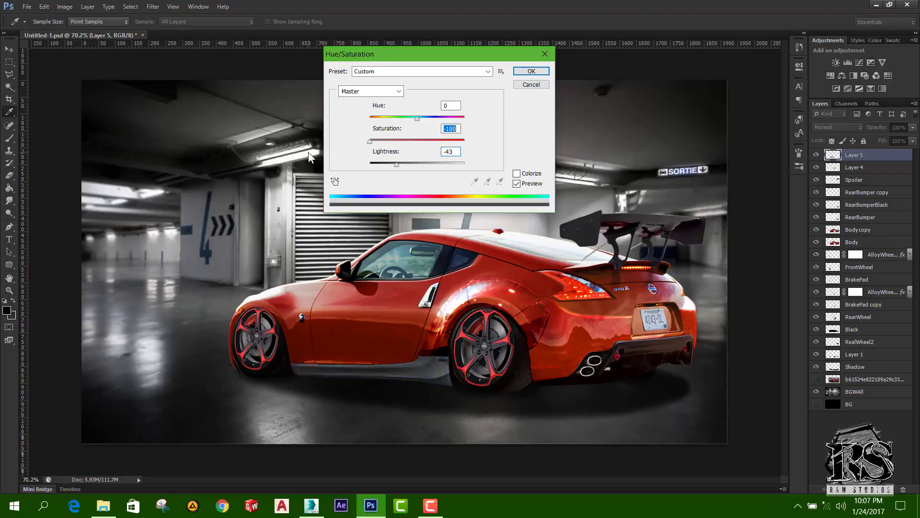
pyautogui.moveTo(396, 164); pyautogui.dragTo(386, 166)
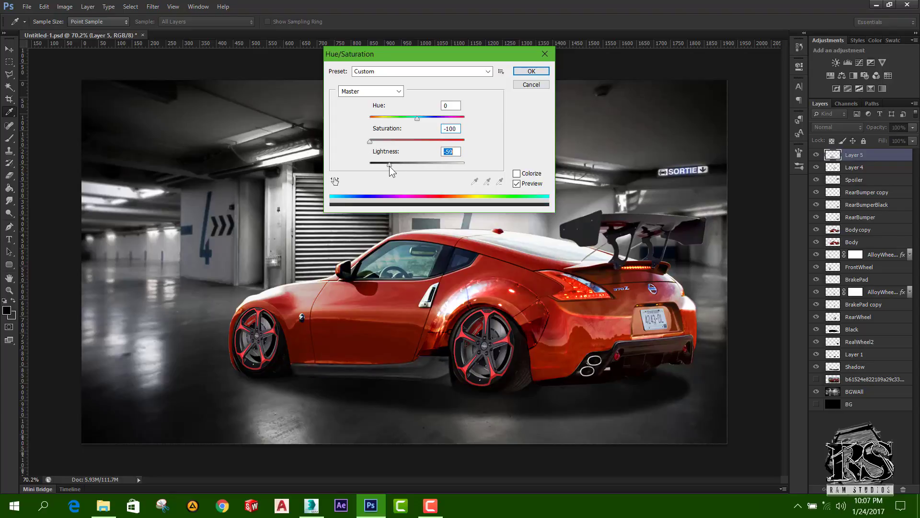
pyautogui.click(531, 73)
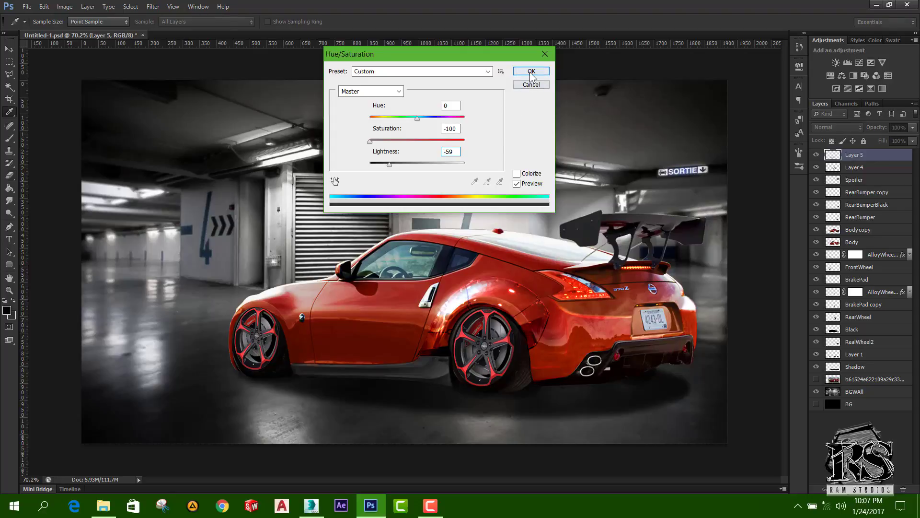
pyautogui.press('e')
# Step: Duplicate the BGWAll background layer as BGWAll copy in the same document
pyautogui.scroll(-1, 493, 284)
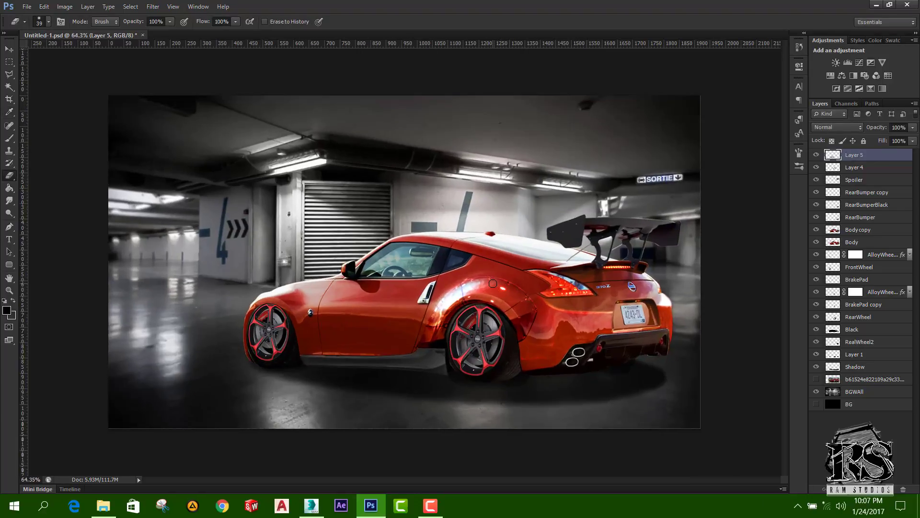
pyautogui.scroll(5, 410, 258)
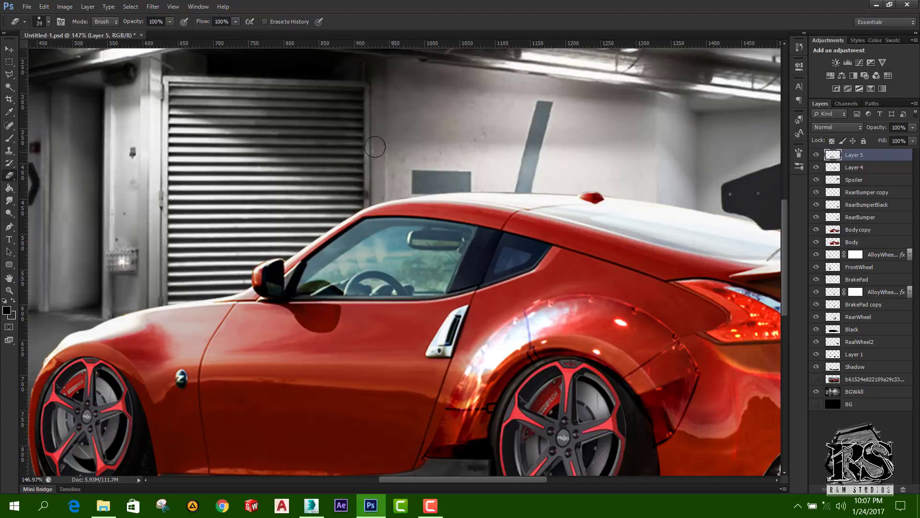
pyautogui.scroll(-1, 284, 229)
pyautogui.scroll(-7, 284, 229)
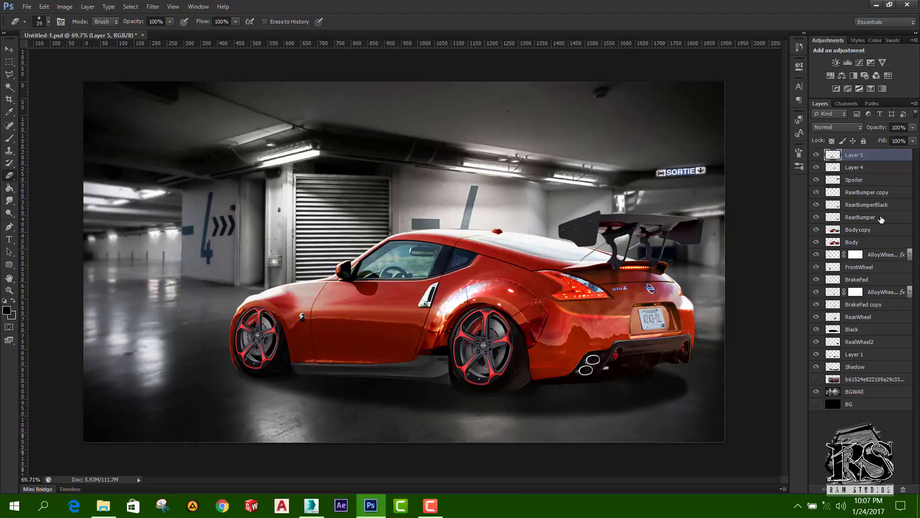
pyautogui.click(849, 392)
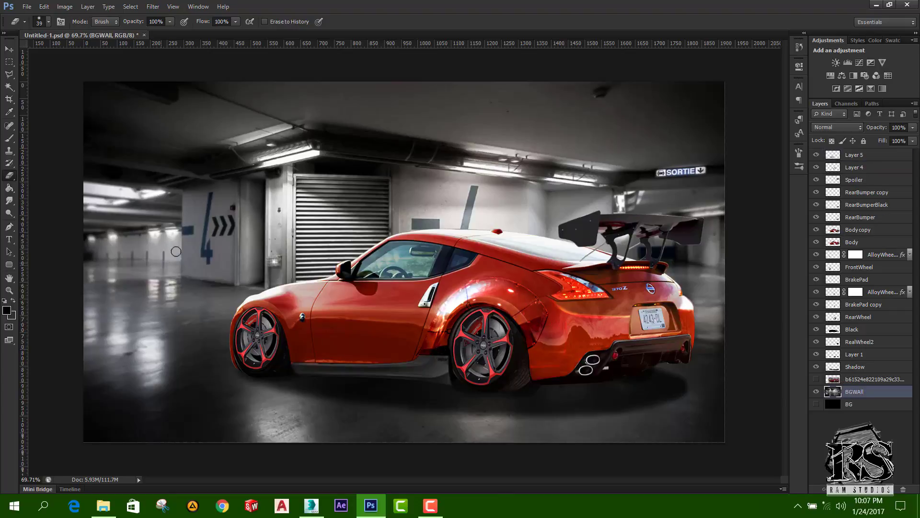
pyautogui.rightClick(855, 397)
pyautogui.click(805, 71)
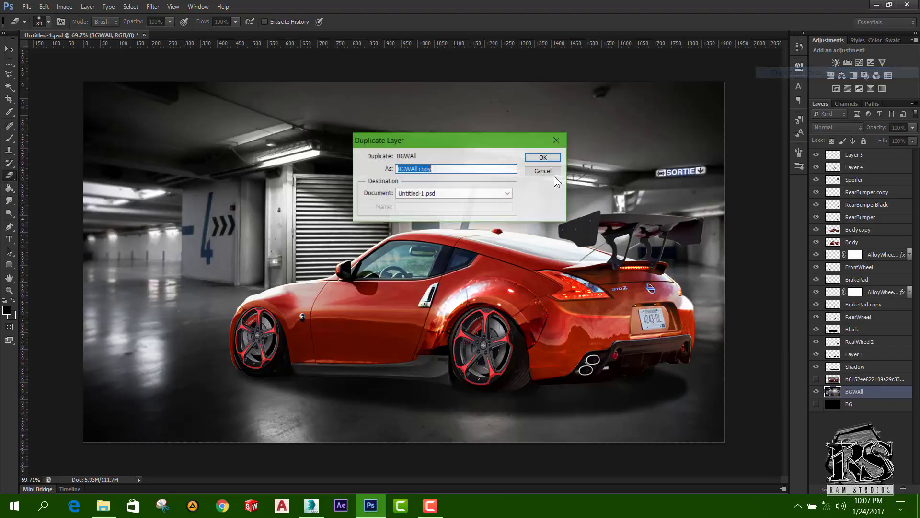
pyautogui.click(543, 159)
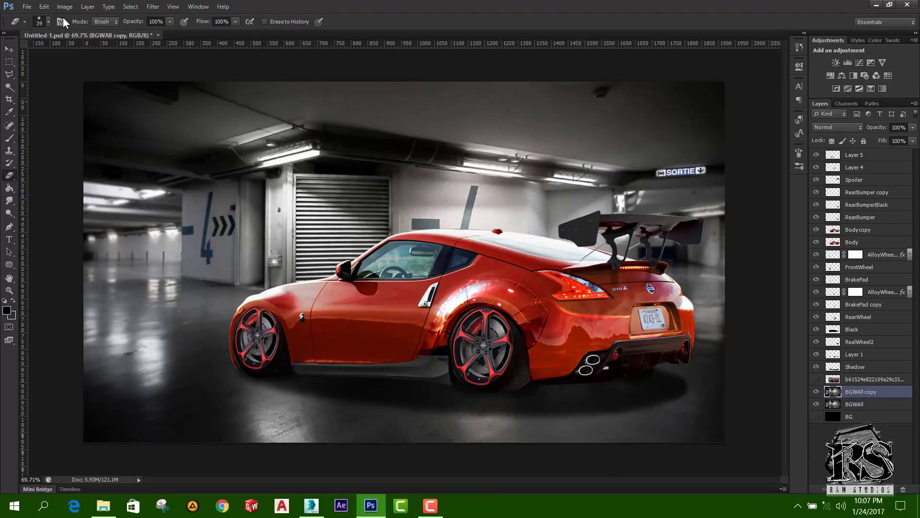
# Step: Apply a Gaussian Blur with a 7.6-pixel radius to the BGWAll copy layer
pyautogui.click(153, 7)
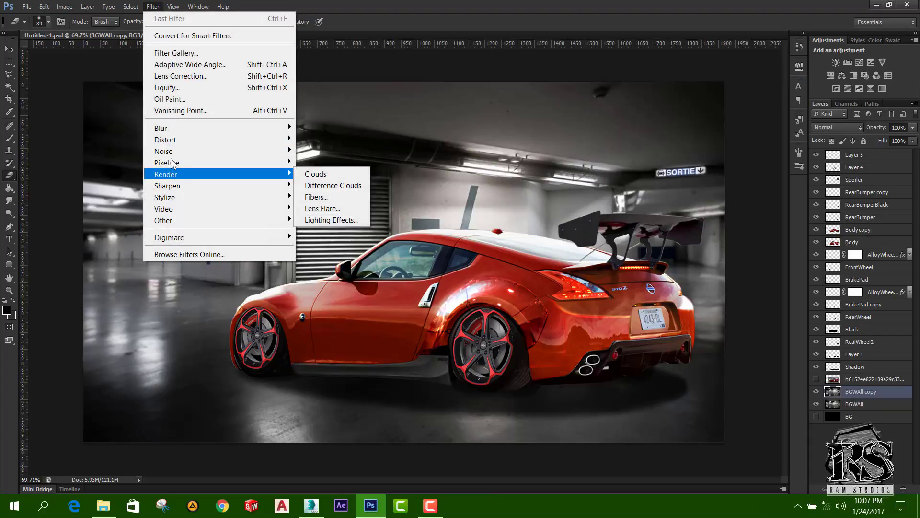
pyautogui.moveTo(182, 128)
pyautogui.click(316, 214)
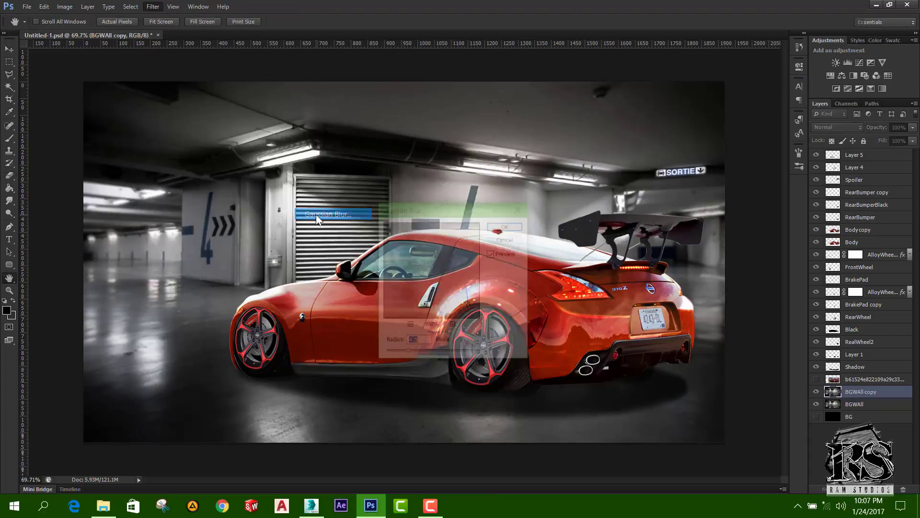
pyautogui.moveTo(414, 353); pyautogui.dragTo(417, 353)
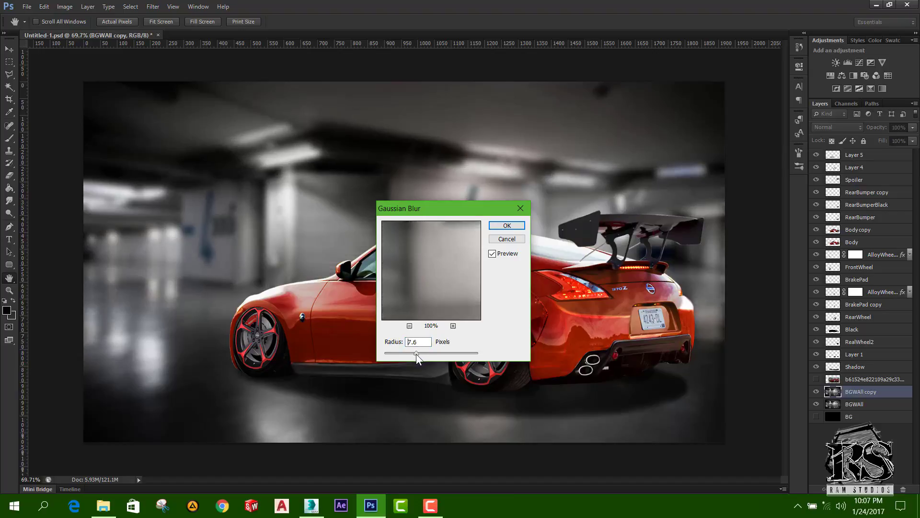
pyautogui.click(507, 226)
pyautogui.press('e')
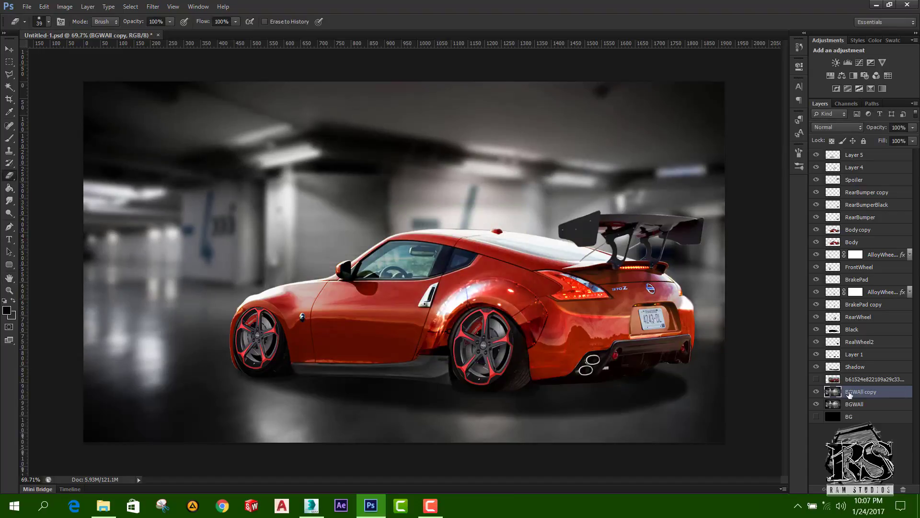
# Step: Hide the BGWAll copy layer and trace a closed Pen path around the garage floor surrounding the car
pyautogui.click(816, 392)
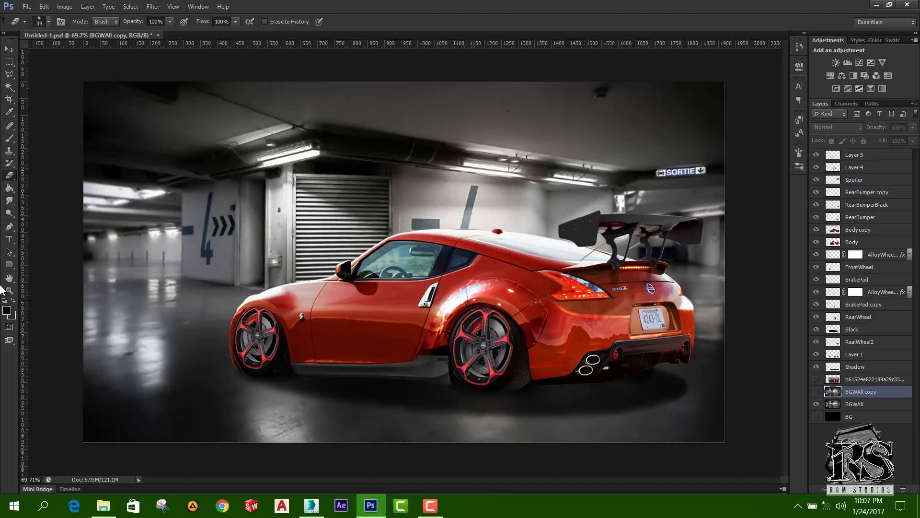
pyautogui.click(9, 226)
pyautogui.scroll(1, 295, 271)
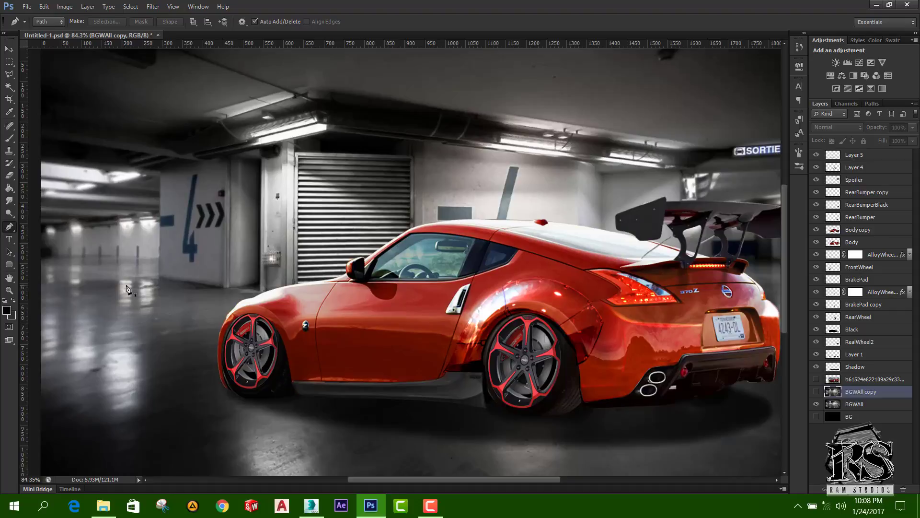
pyautogui.scroll(-1, 129, 268)
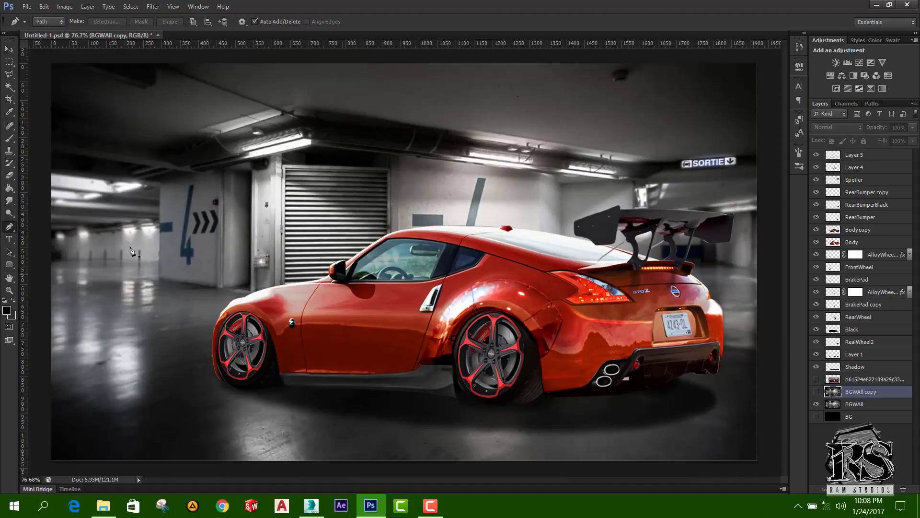
pyautogui.click(43, 285)
pyautogui.moveTo(259, 293); pyautogui.dragTo(303, 294)
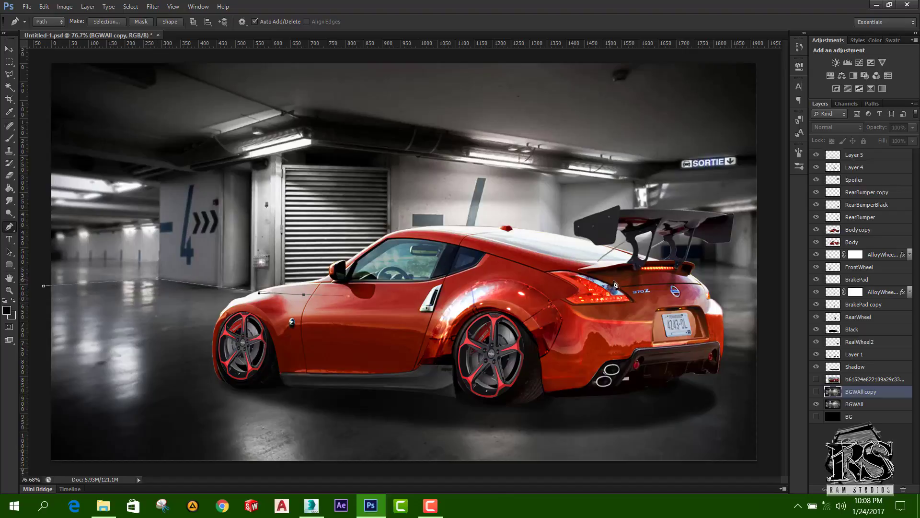
pyautogui.moveTo(669, 286); pyautogui.dragTo(776, 302)
pyautogui.click(777, 391)
pyautogui.click(765, 422)
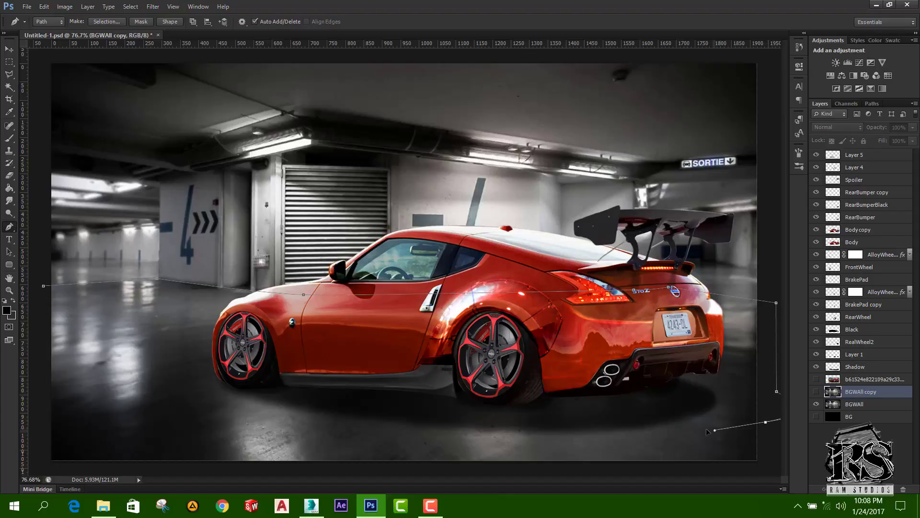
pyautogui.moveTo(441, 435); pyautogui.dragTo(298, 432)
pyautogui.moveTo(228, 425); pyautogui.dragTo(165, 416)
pyautogui.moveTo(43, 286); pyautogui.dragTo(50, 259)
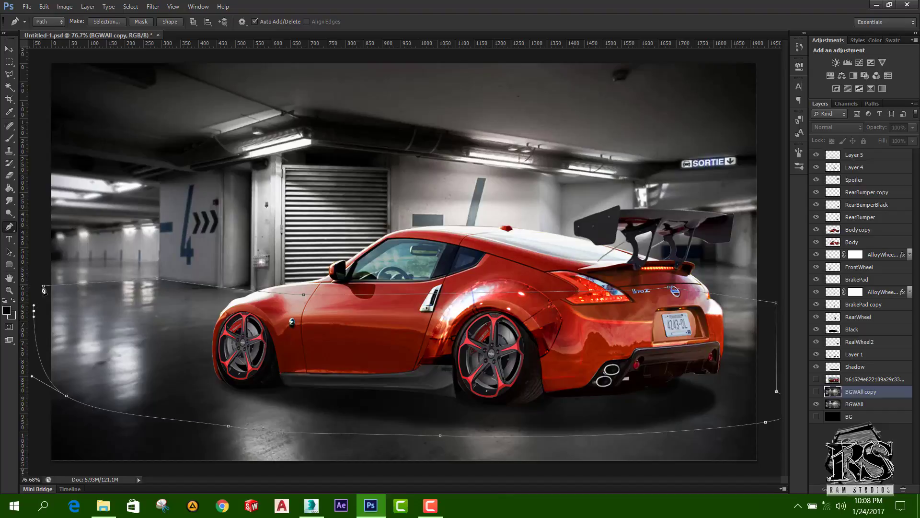
# Step: Convert the floor path to a selection, show BGWAll copy again, delete its blurred pixels inside the selection and deselect
pyautogui.hotkey('ctrl', '-')
pyautogui.rightClick(133, 128)
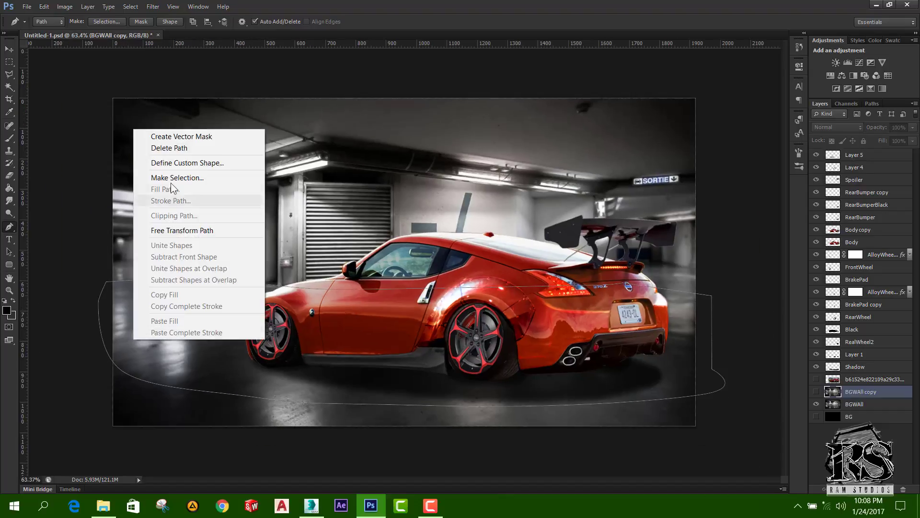
pyautogui.click(177, 178)
pyautogui.click(509, 152)
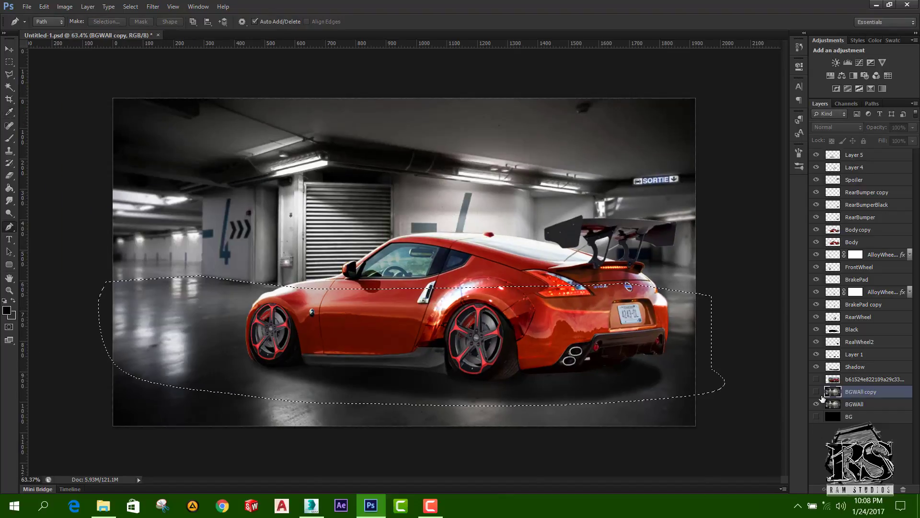
pyautogui.click(816, 391)
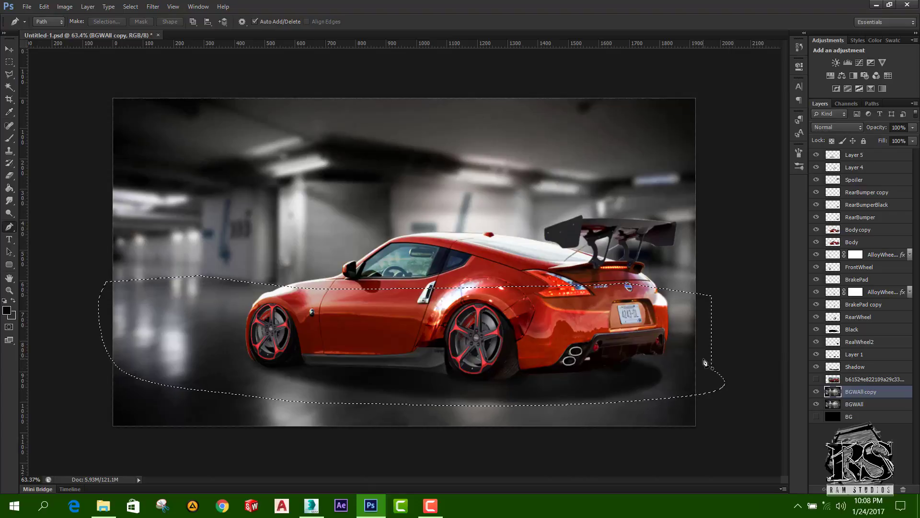
pyautogui.hotkey('ctrl', 'd')
# Step: Try to erase the blur over the far left background of BGWAll copy with a 96 px eraser, and undo it
pyautogui.click(9, 62)
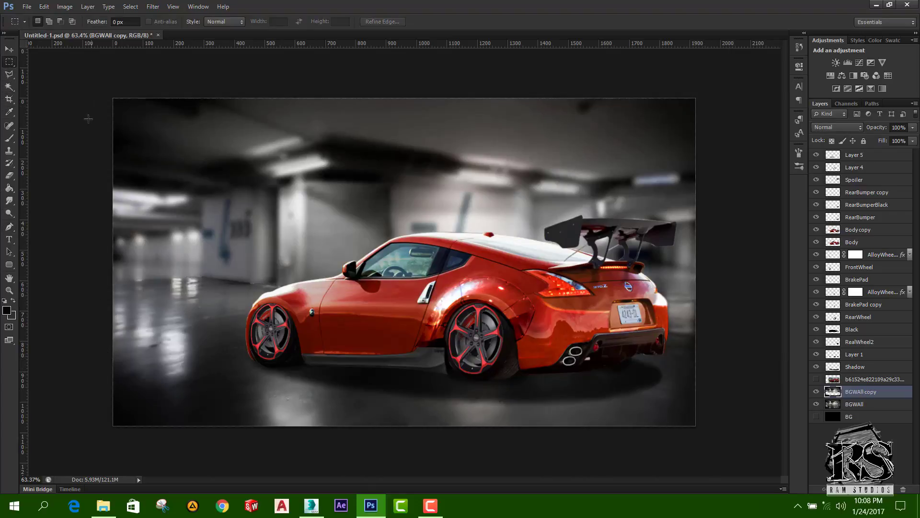
pyautogui.scroll(1, 95, 220)
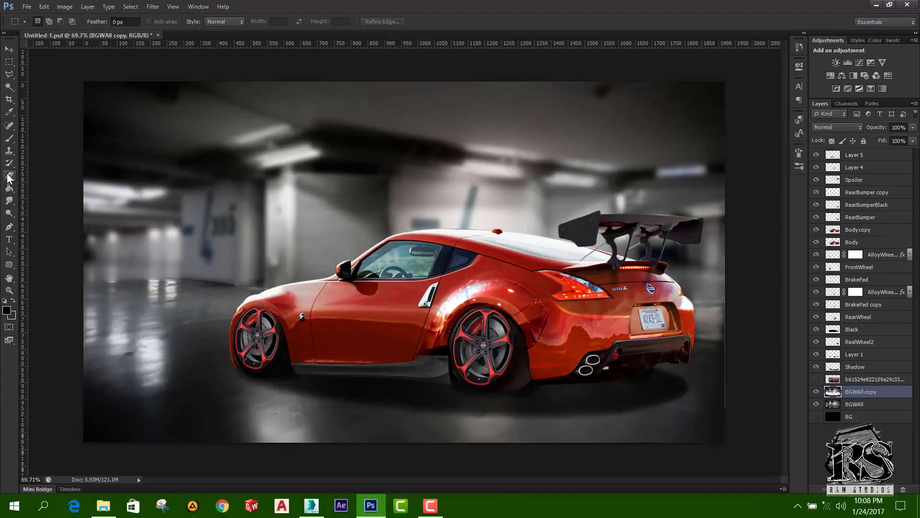
pyautogui.click(9, 175)
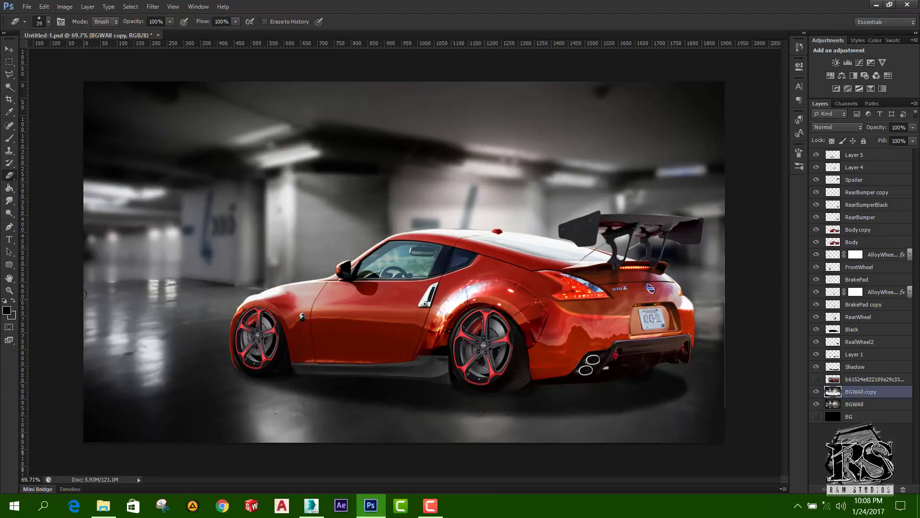
pyautogui.rightClick(81, 294)
pyautogui.rightClick(131, 237)
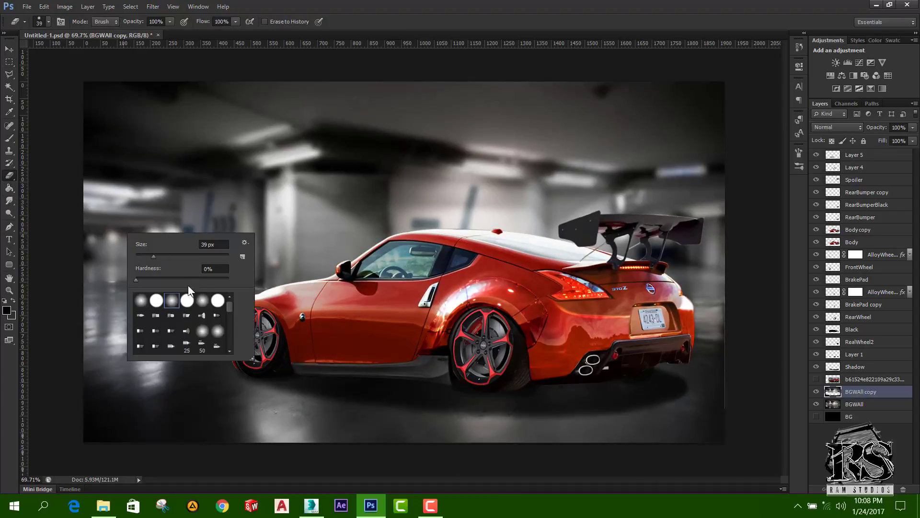
pyautogui.doubleClick(214, 245)
pyautogui.write('96')
pyautogui.press('Return')
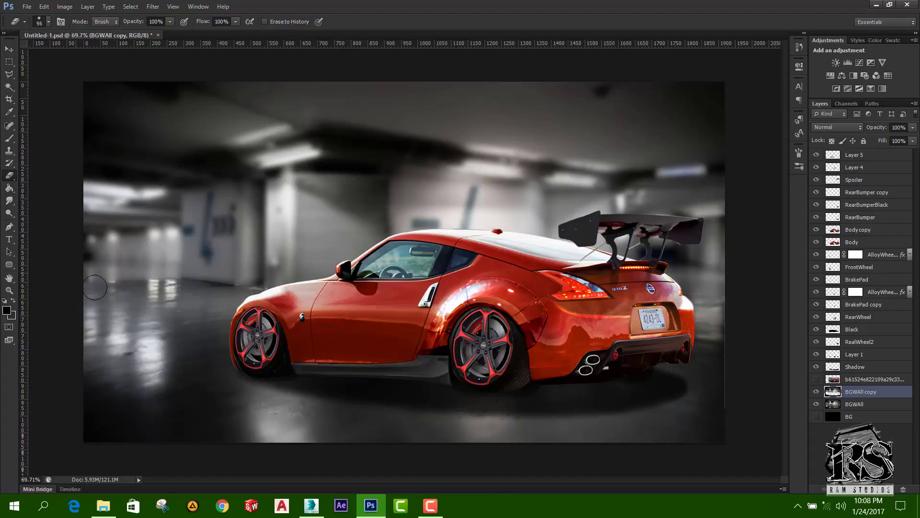
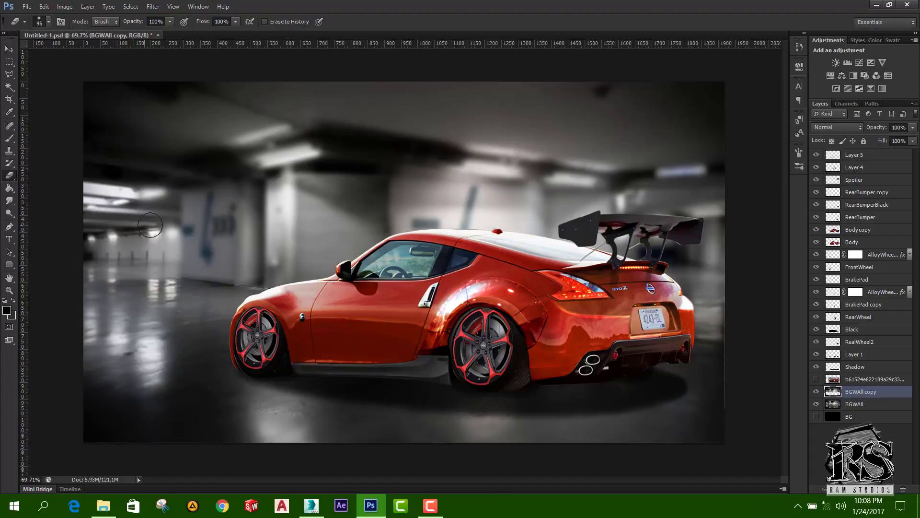
pyautogui.hotkey('ctrl', 'z')
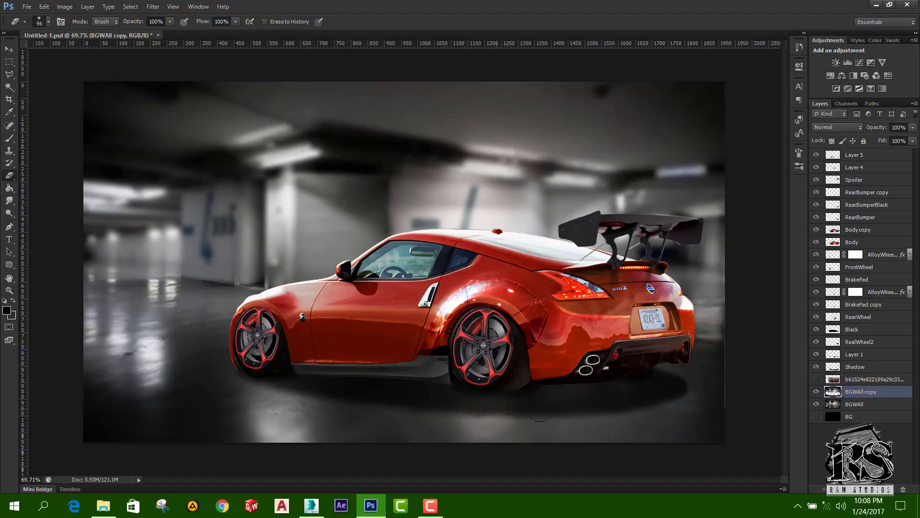
# Step: Set the eraser size to 170 px and erase the blur across the ceiling on the BGWAll copy layer
pyautogui.rightClick(220, 396)
pyautogui.click(328, 378)
pyautogui.write('170')
pyautogui.press('Return')
pyautogui.moveTo(309, 276)
pyautogui.mouseDown()
pyautogui.moveTo(290, 304)
pyautogui.moveTo(307, 283)
pyautogui.mouseUp()
pyautogui.moveTo(724, 121)
pyautogui.mouseDown()
pyautogui.moveTo(615, 143)
pyautogui.moveTo(370, 128)
pyautogui.moveTo(281, 109)
pyautogui.moveTo(182, 110)
pyautogui.mouseUp()
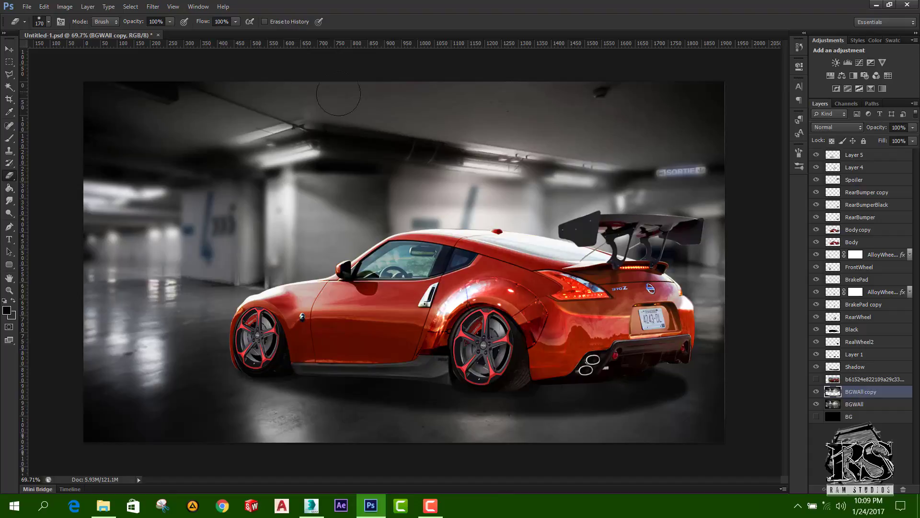
# Step: Reduce the fill of the BGWAll copy layer slightly and select the BGWAll layer
pyautogui.moveTo(913, 140); pyautogui.dragTo(894, 154)
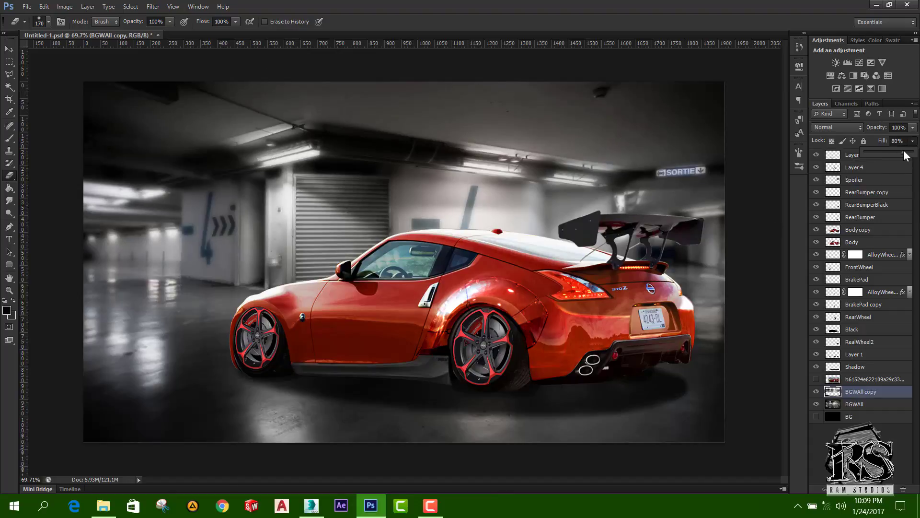
pyautogui.moveTo(906, 154); pyautogui.dragTo(910, 153)
pyautogui.click(868, 404)
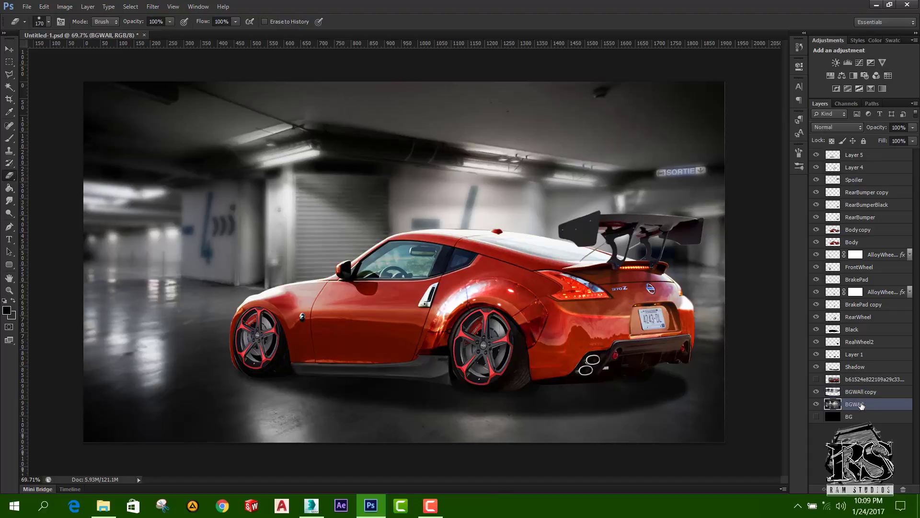
# Step: Merge BGWAll copy with BGWAll and apply Brightness/Contrast to the merged layer with brightness -9 and contrast 31
pyautogui.keyDown('shift'); pyautogui.click(863, 394); pyautogui.keyUp('shift')
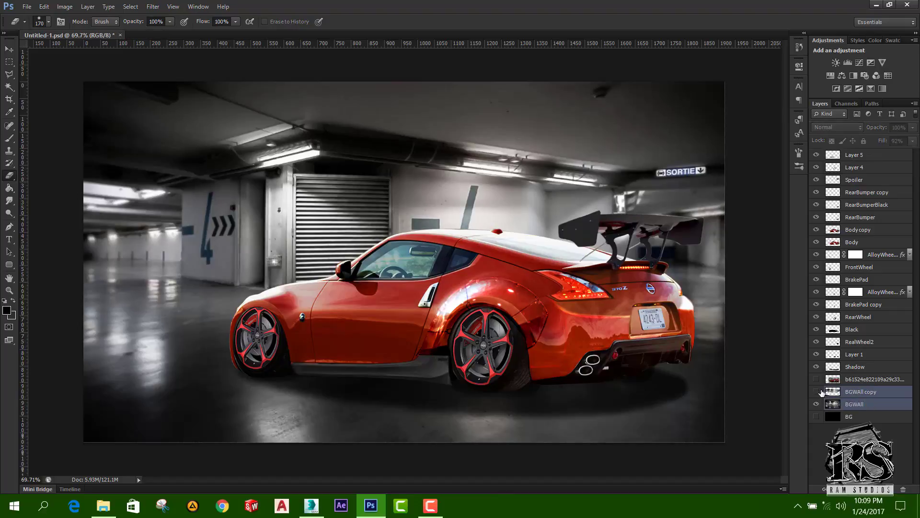
pyautogui.hotkey('ctrl', 'e')
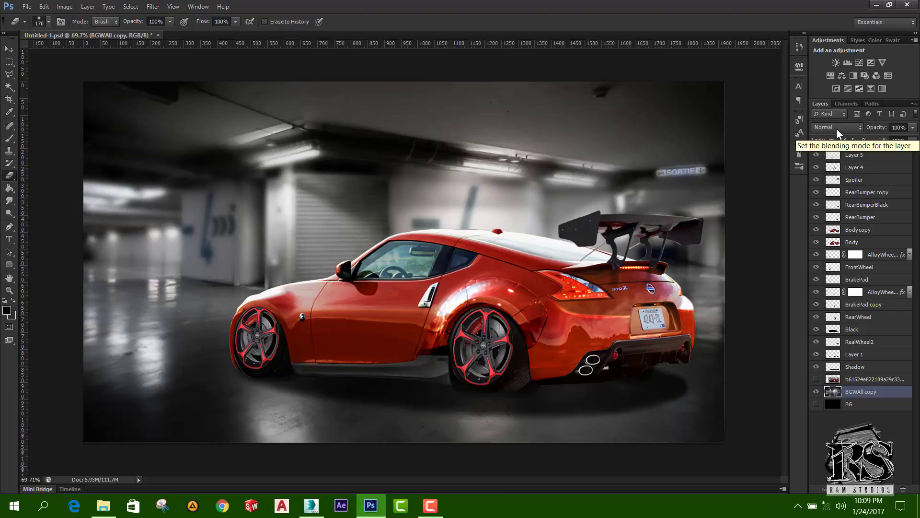
pyautogui.click(65, 7)
pyautogui.moveTo(82, 37)
pyautogui.click(278, 33)
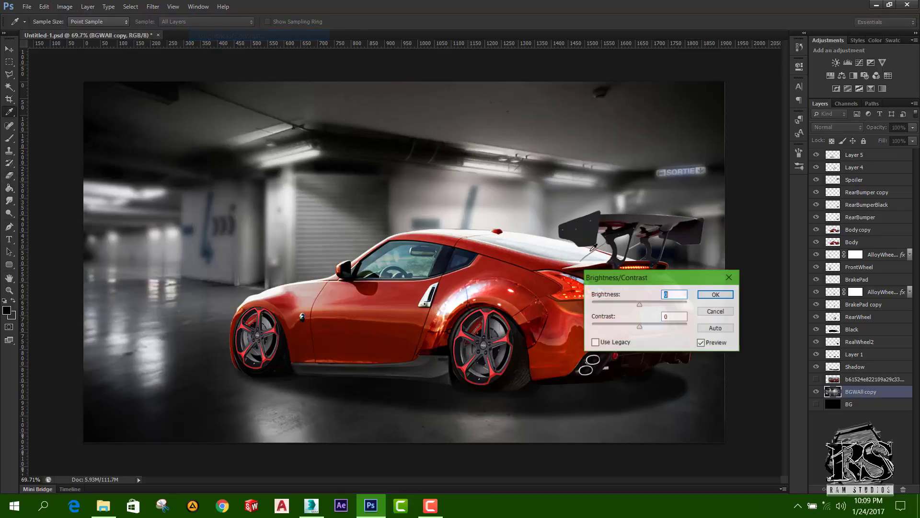
pyautogui.moveTo(638, 326)
pyautogui.mouseDown()
pyautogui.moveTo(658, 326)
pyautogui.moveTo(594, 329)
pyautogui.moveTo(689, 323)
pyautogui.moveTo(640, 332)
pyautogui.moveTo(671, 333)
pyautogui.moveTo(653, 334)
pyautogui.mouseUp()
pyautogui.moveTo(633, 303)
pyautogui.mouseDown()
pyautogui.moveTo(602, 306)
pyautogui.moveTo(634, 312)
pyautogui.mouseUp()
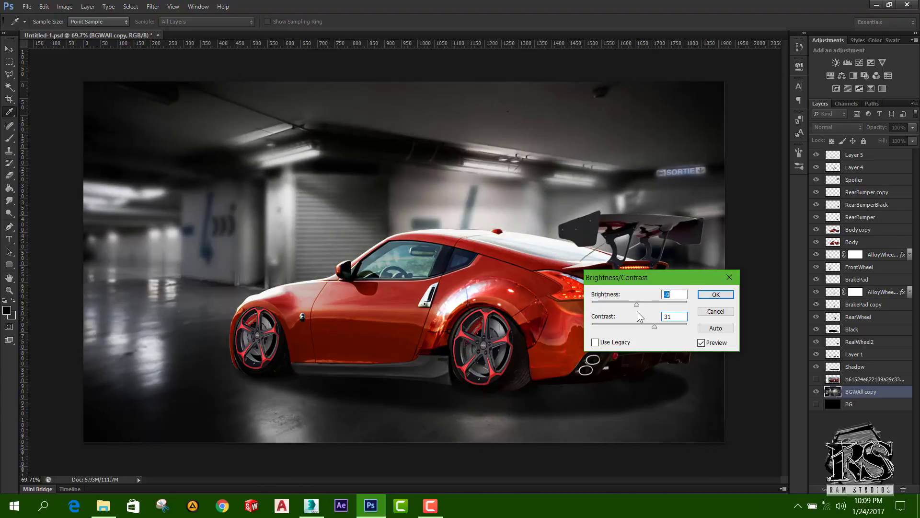
pyautogui.click(715, 295)
pyautogui.press('e')
pyautogui.scroll(-1, 324, 322)
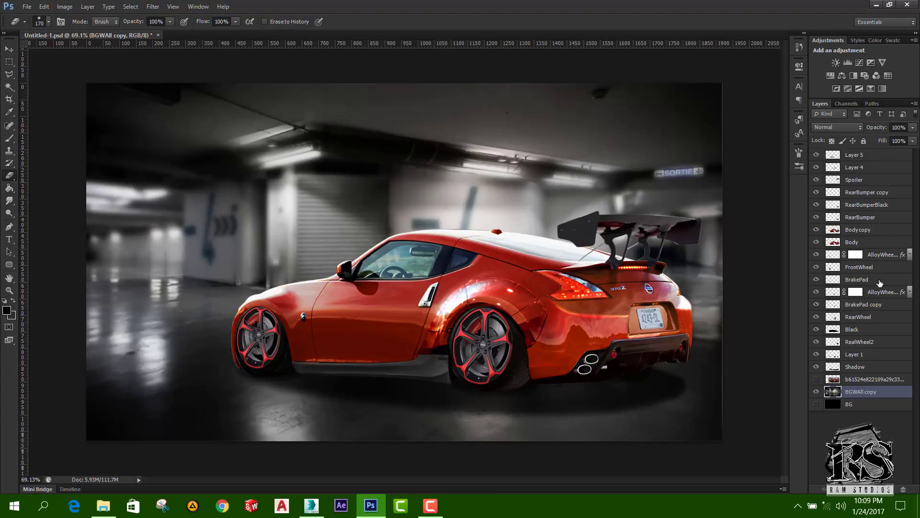
# Step: Add a Levels adjustment above Layer 5 with the midtone value set to 0.92
pyautogui.click(866, 159)
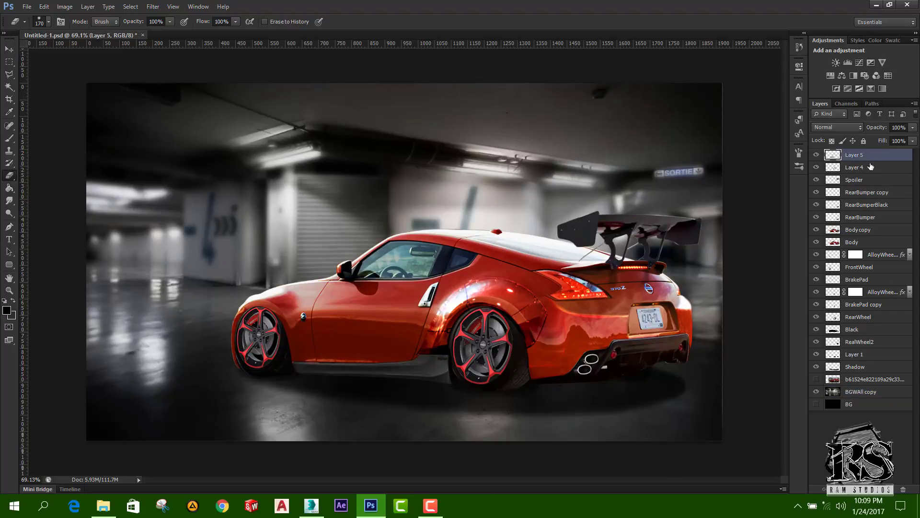
pyautogui.click(847, 63)
pyautogui.moveTo(724, 163)
pyautogui.mouseDown()
pyautogui.moveTo(711, 164)
pyautogui.moveTo(728, 165)
pyautogui.mouseUp()
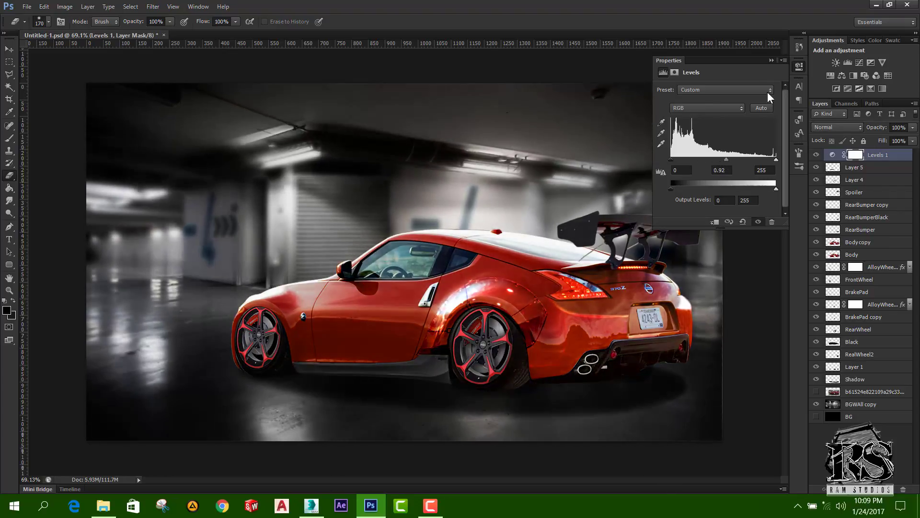
pyautogui.click(773, 61)
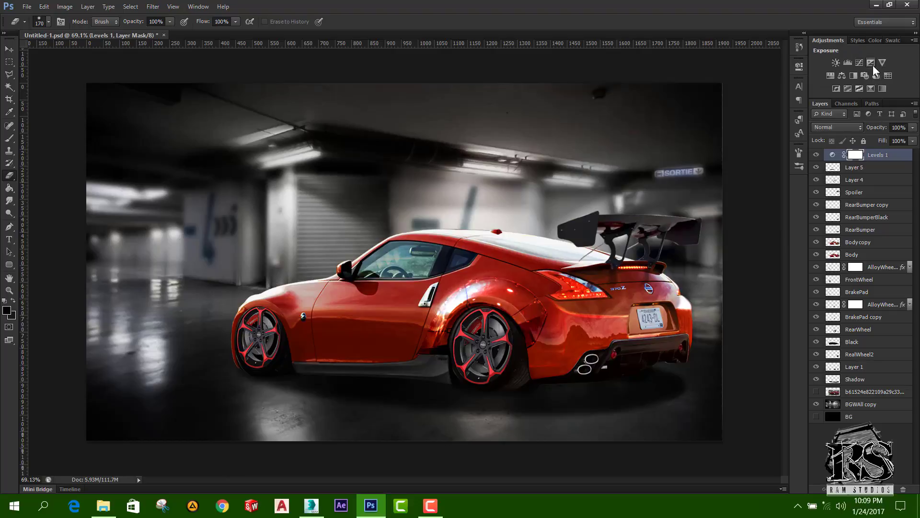
# Step: Add a Curves adjustment above Levels 1, pulling a shadow point slightly below the diagonal and placing a highlight point close to it
pyautogui.click(858, 62)
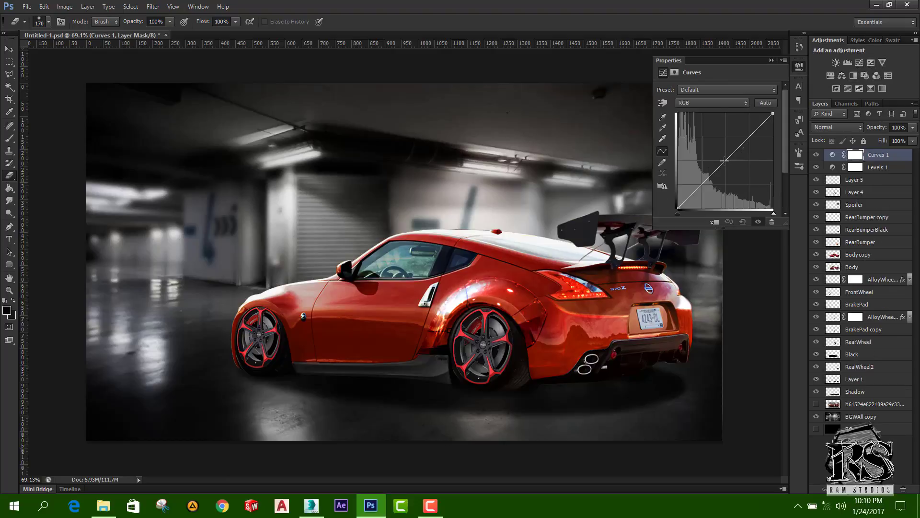
pyautogui.moveTo(726, 161); pyautogui.dragTo(708, 182)
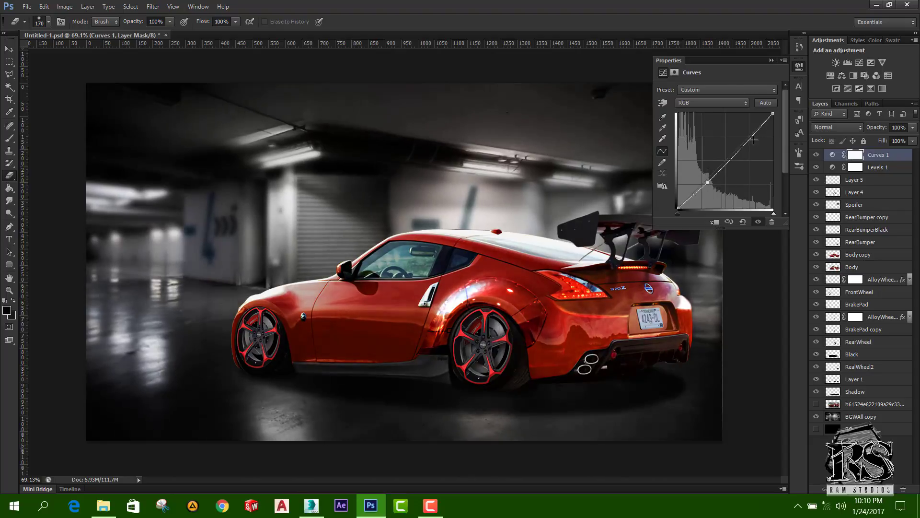
pyautogui.moveTo(753, 139); pyautogui.dragTo(741, 136)
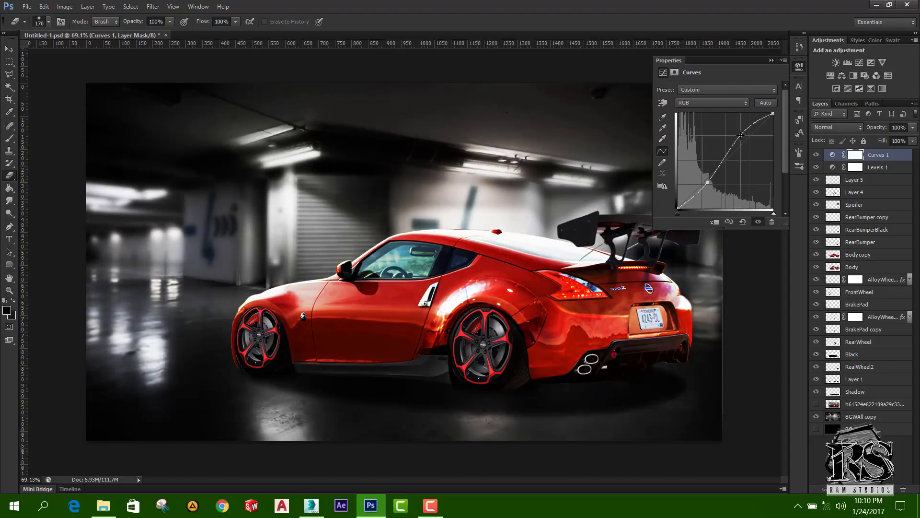
pyautogui.moveTo(709, 182); pyautogui.dragTo(703, 184)
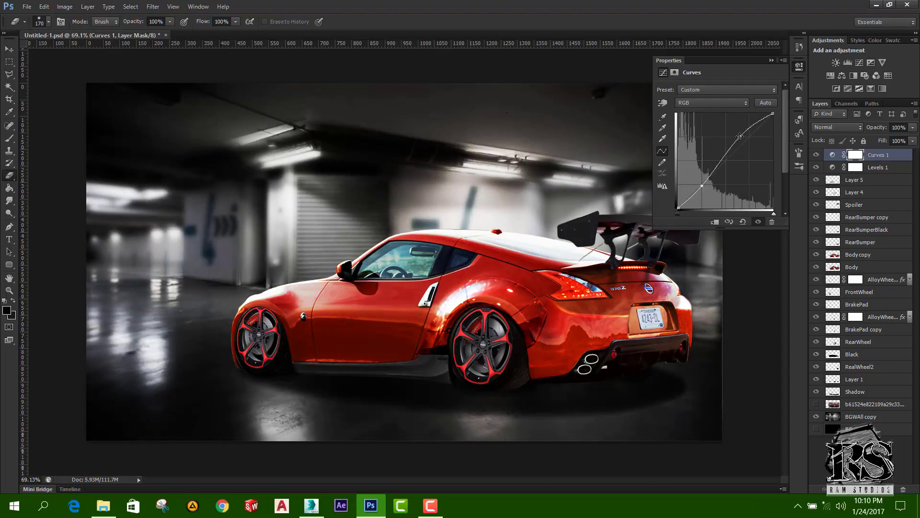
pyautogui.moveTo(740, 136); pyautogui.dragTo(752, 130)
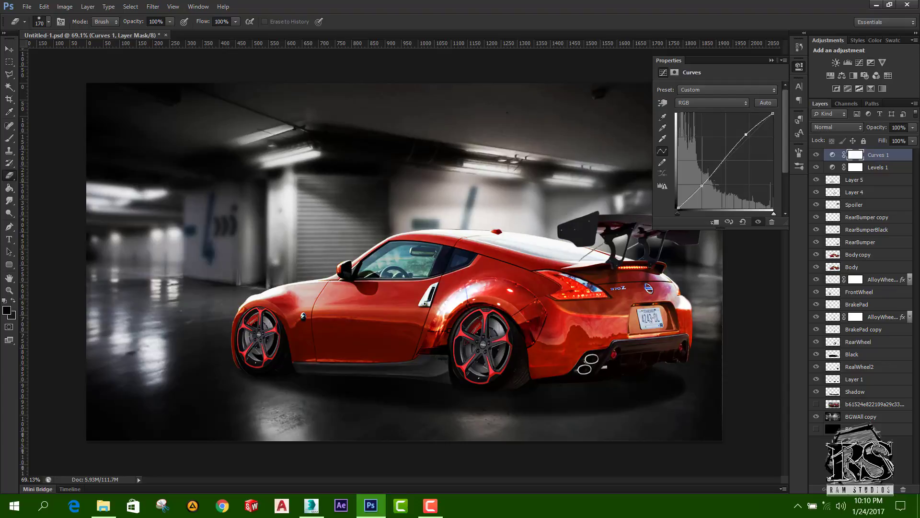
pyautogui.moveTo(704, 186); pyautogui.dragTo(701, 184)
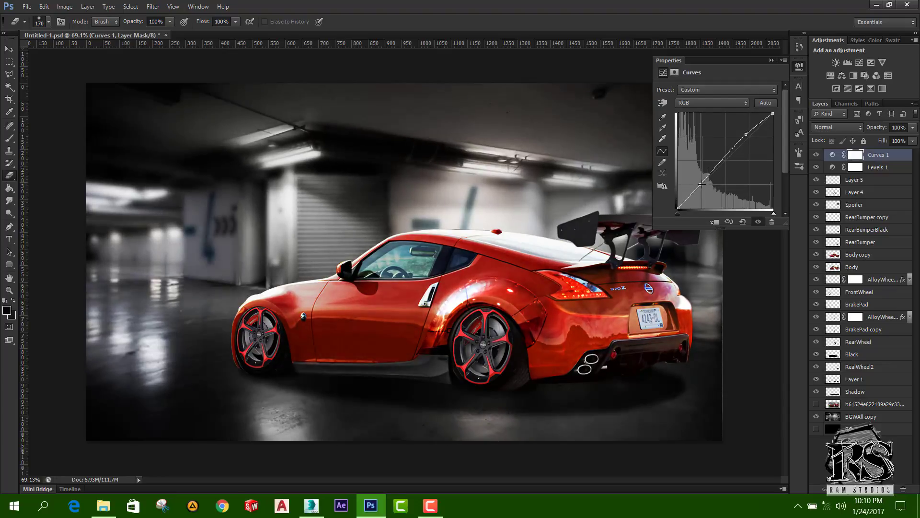
pyautogui.moveTo(747, 133)
pyautogui.mouseDown()
pyautogui.moveTo(742, 125)
pyautogui.moveTo(740, 139)
pyautogui.mouseUp()
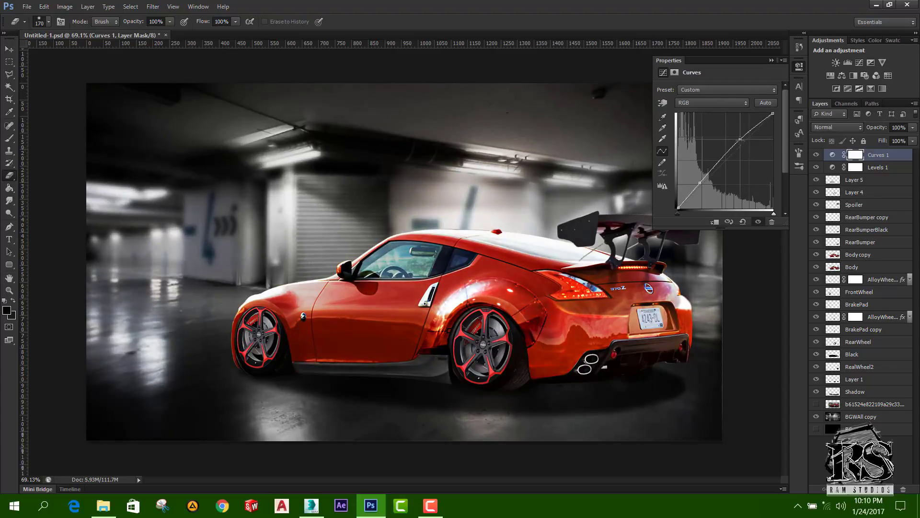
pyautogui.click(701, 185)
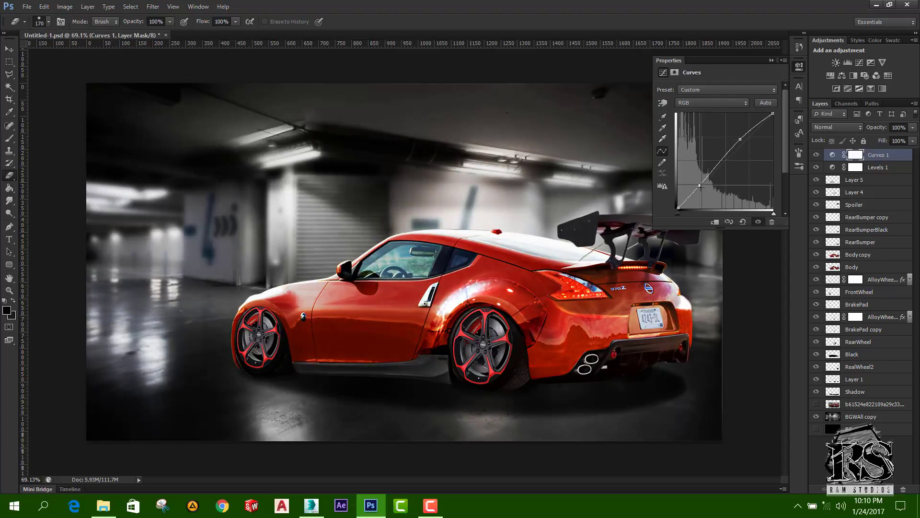
pyautogui.moveTo(701, 188)
pyautogui.mouseDown()
pyautogui.moveTo(718, 172)
pyautogui.moveTo(690, 199)
pyautogui.moveTo(695, 193)
pyautogui.mouseUp()
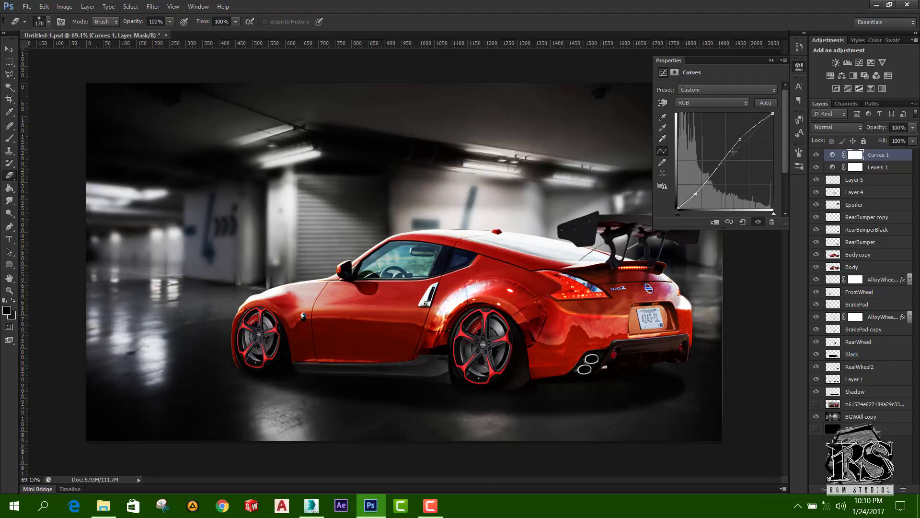
pyautogui.moveTo(742, 139); pyautogui.dragTo(755, 130)
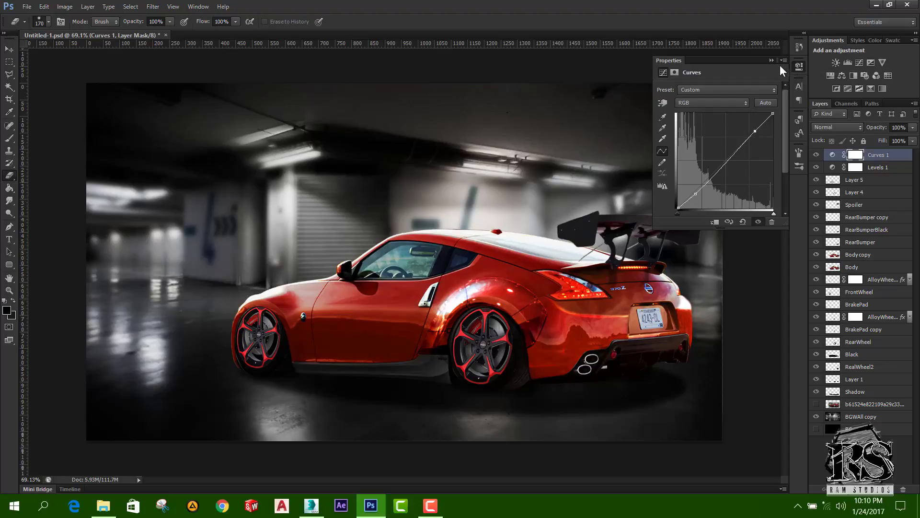
pyautogui.click(799, 66)
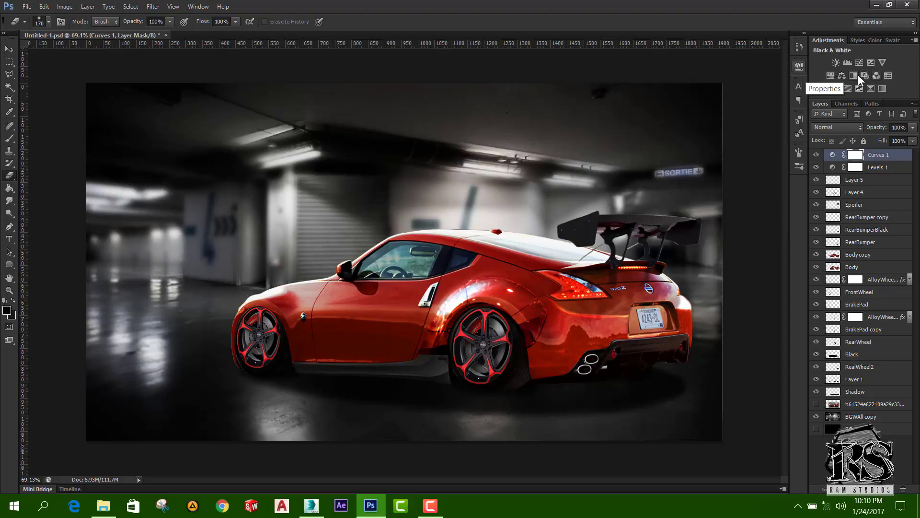
# Step: Try a Black & White adjustment above Curves 1 and undo it
pyautogui.click(855, 75)
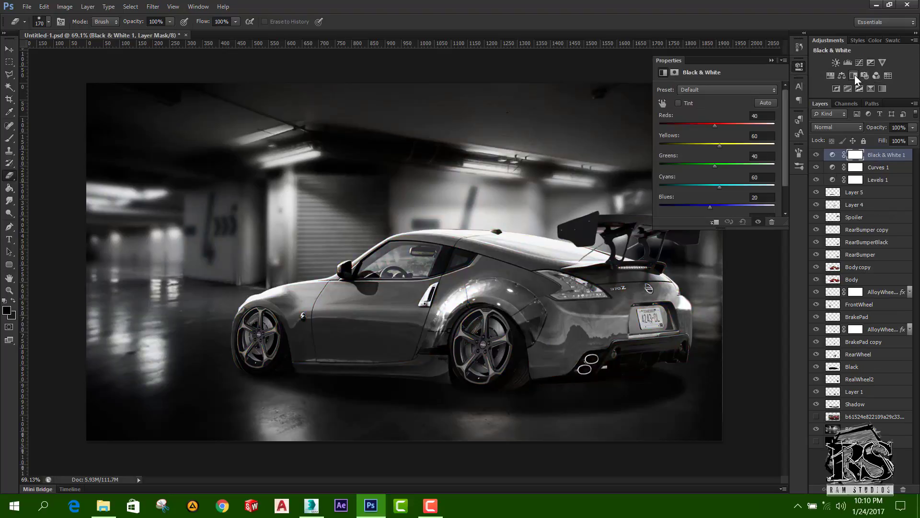
pyautogui.click(771, 60)
pyautogui.hotkey('ctrl', 'z')
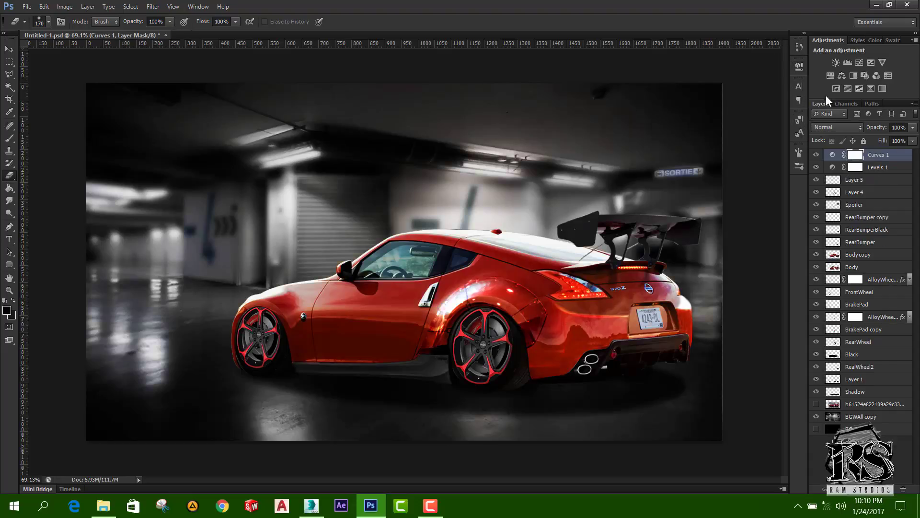
# Step: Add a Color Lookup adjustment above Curves 1 using Crisp_Warm.look and reduce its fill to about 15%
pyautogui.click(886, 77)
pyautogui.click(719, 90)
pyautogui.click(720, 99)
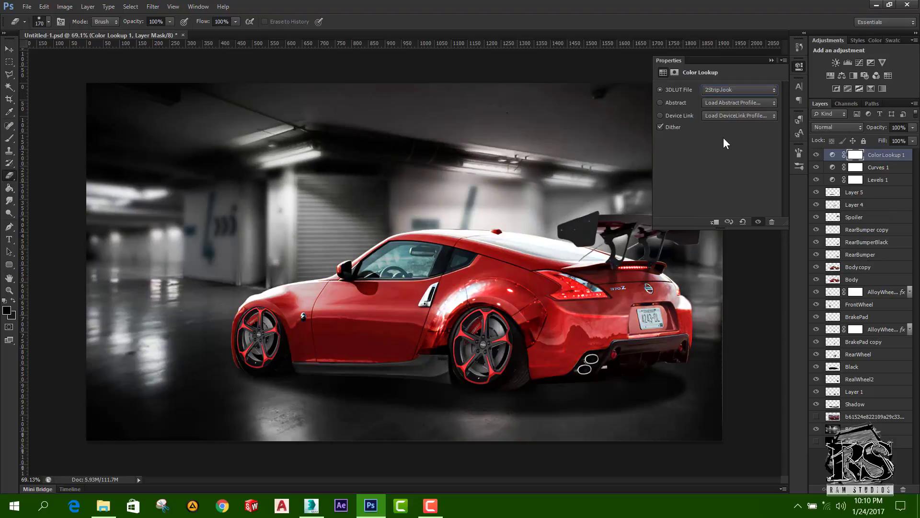
pyautogui.press('Down')
pyautogui.press('Down')
pyautogui.press('Down')
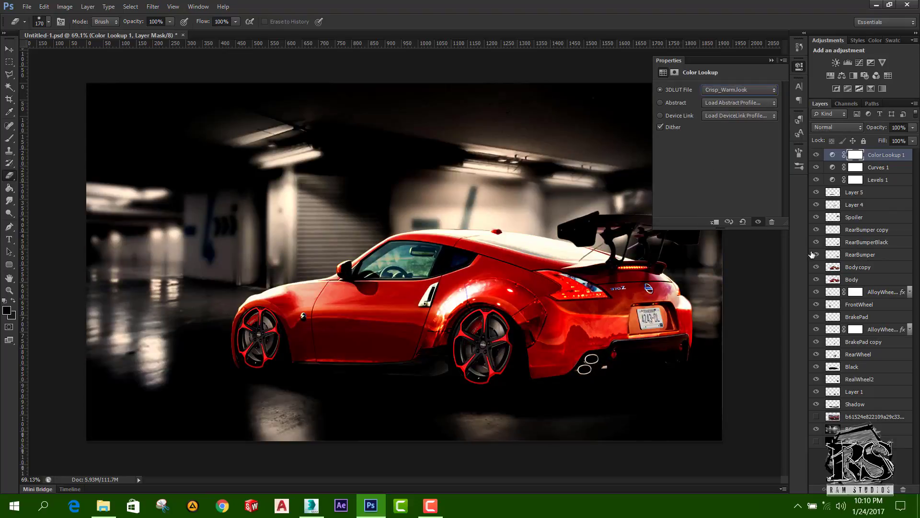
pyautogui.click(895, 159)
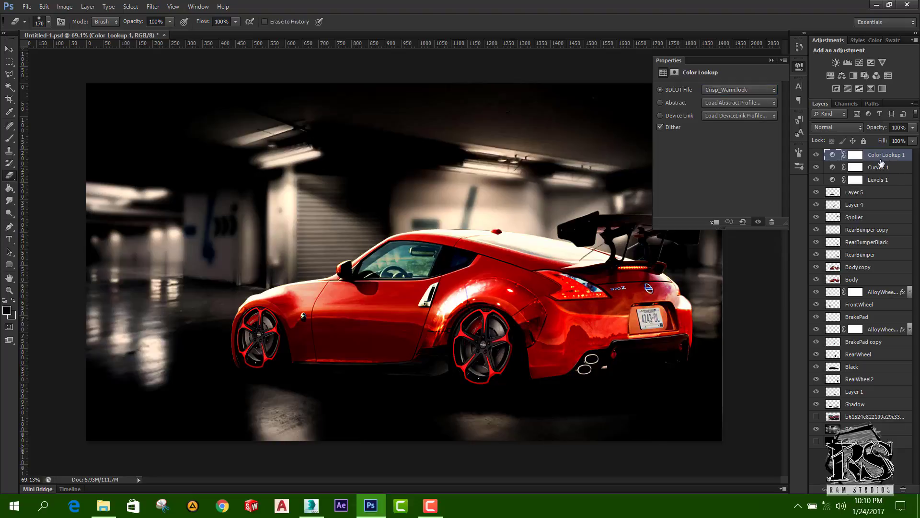
pyautogui.moveTo(913, 141); pyautogui.dragTo(887, 154)
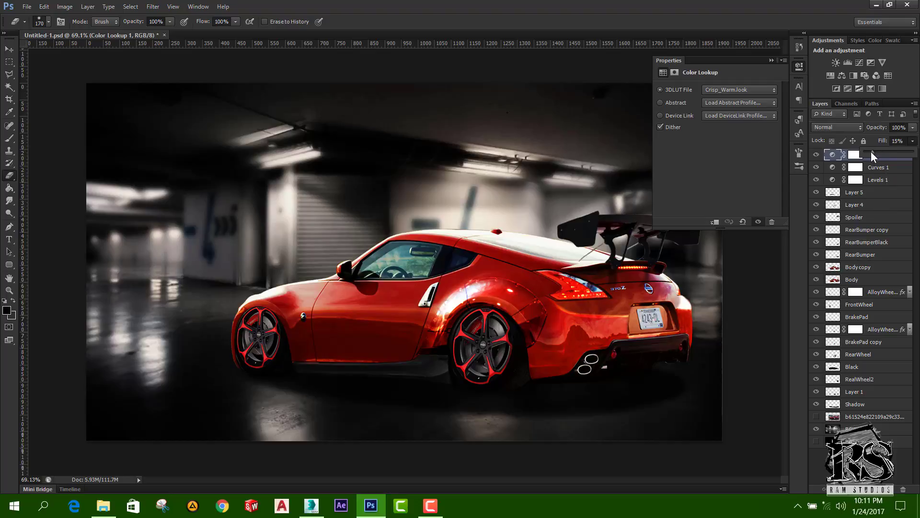
pyautogui.moveTo(871, 151)
pyautogui.mouseDown()
pyautogui.moveTo(884, 151)
pyautogui.moveTo(875, 152)
pyautogui.mouseUp()
# Step: Add a second Color Lookup adjustment using FallColors.look and reduce its fill to 57%
pyautogui.click(888, 76)
pyautogui.click(726, 91)
pyautogui.click(724, 147)
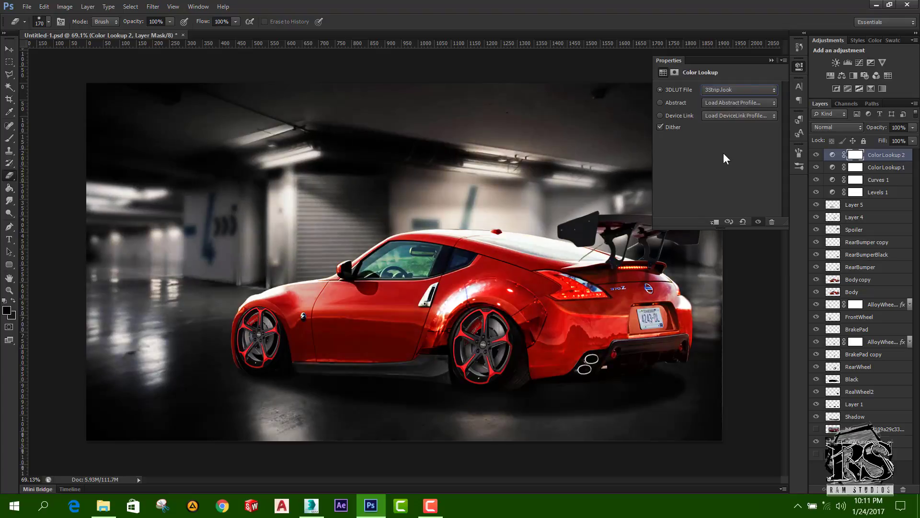
pyautogui.press('Down')
pyautogui.press('Down')
pyautogui.press('Down')
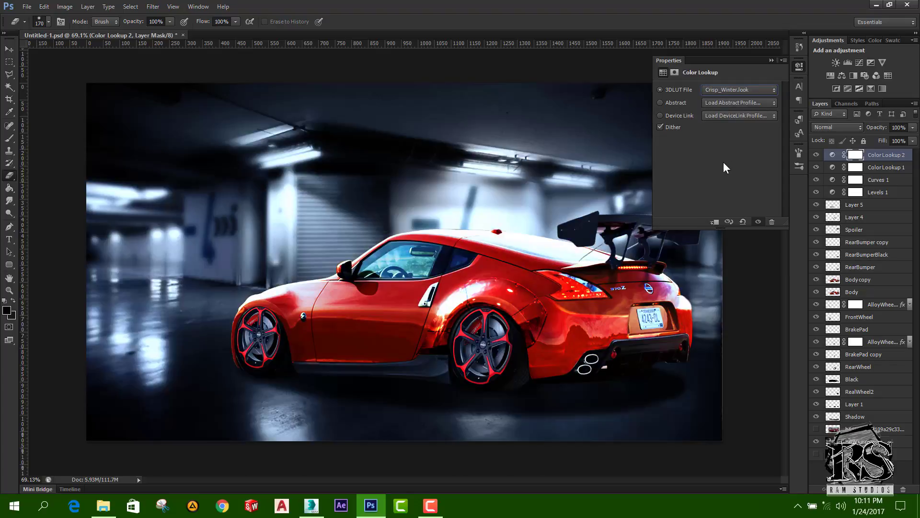
pyautogui.press('Down')
pyautogui.press('Down')
pyautogui.press('Down')
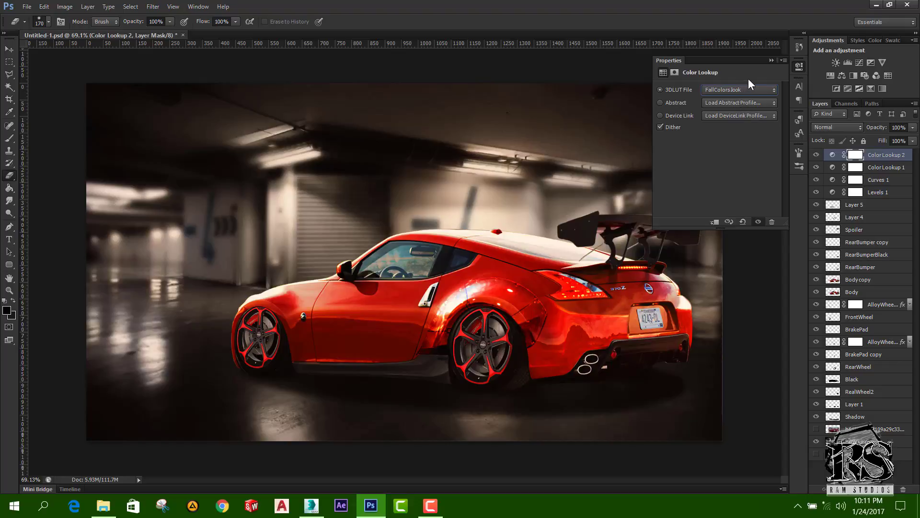
pyautogui.click(772, 61)
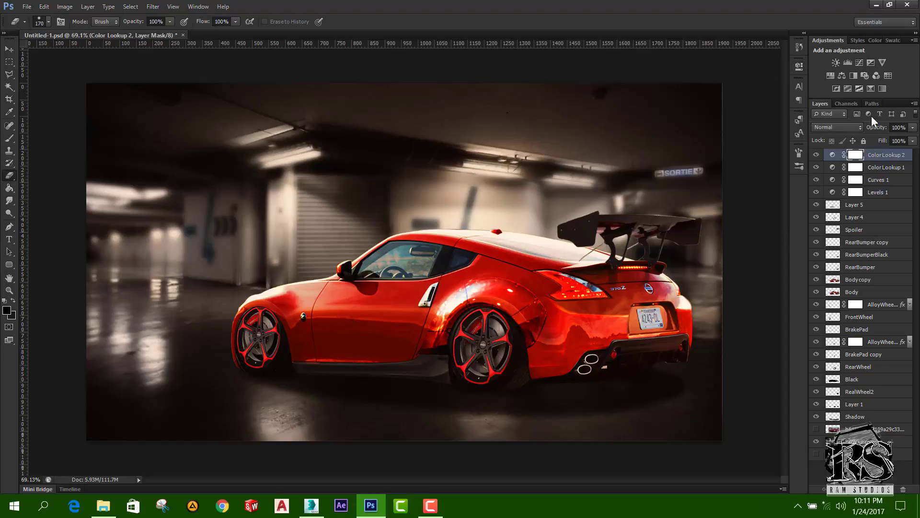
pyautogui.doubleClick(893, 152)
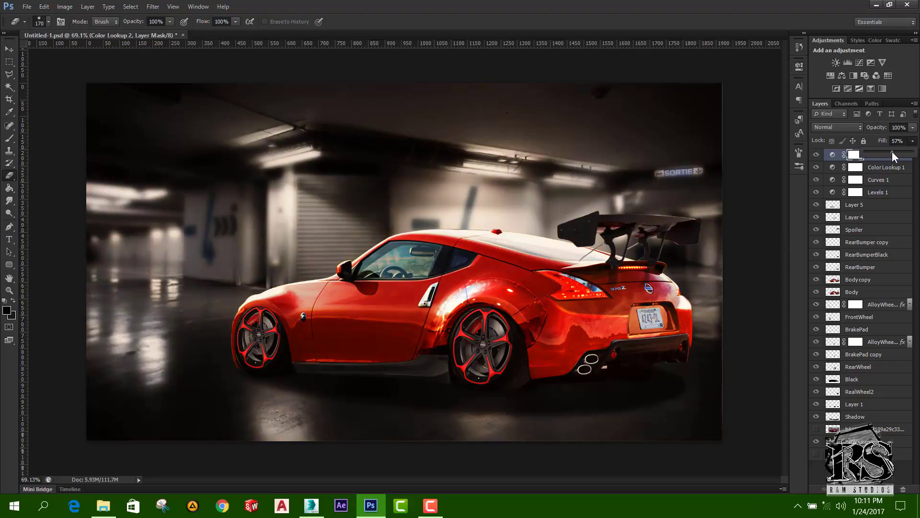
# Step: Add a third Color Lookup adjustment at the top of the layer stack using the TealOrangePlusContrast.3DL file
pyautogui.click(887, 75)
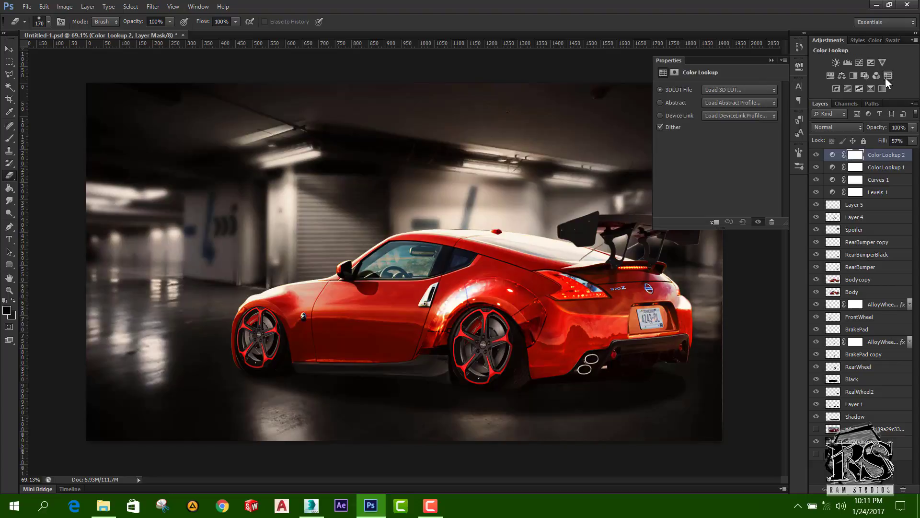
pyautogui.click(730, 119)
pyautogui.click(724, 94)
pyautogui.click(733, 89)
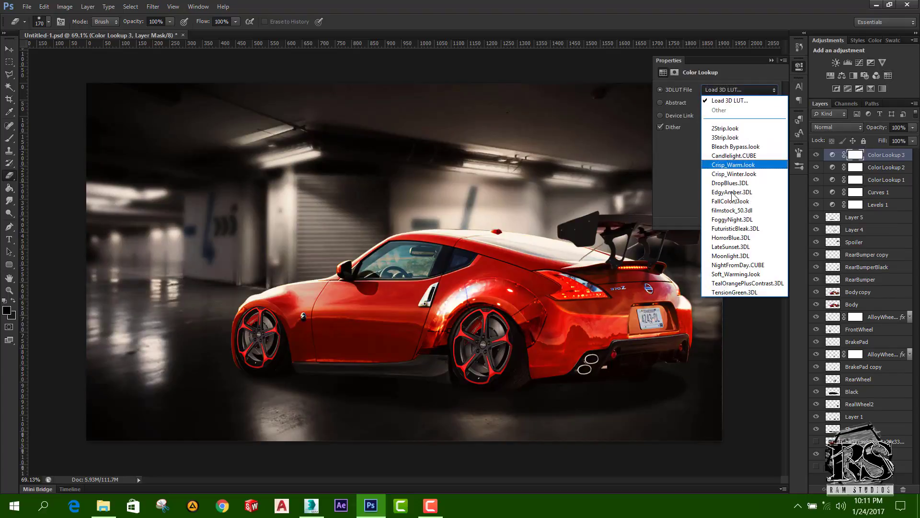
pyautogui.click(728, 290)
pyautogui.press('Up')
pyautogui.press('Up')
pyautogui.press('Down')
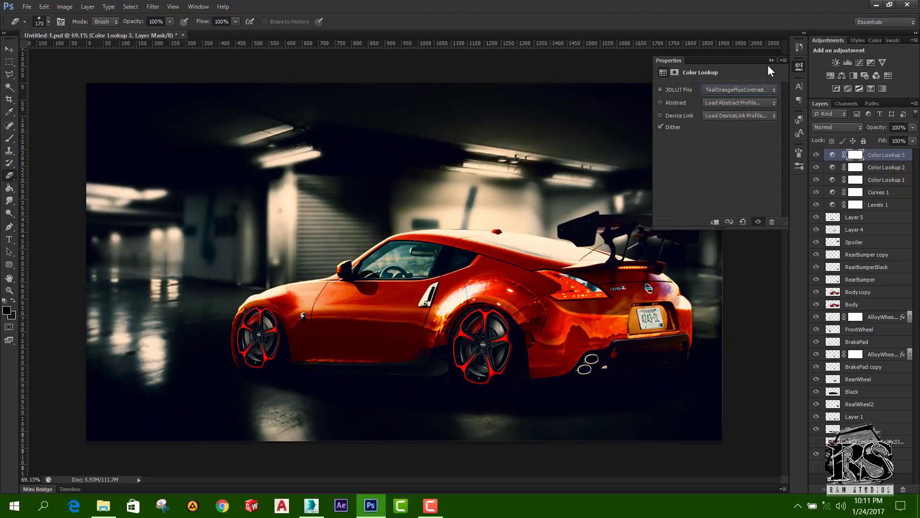
pyautogui.click(771, 60)
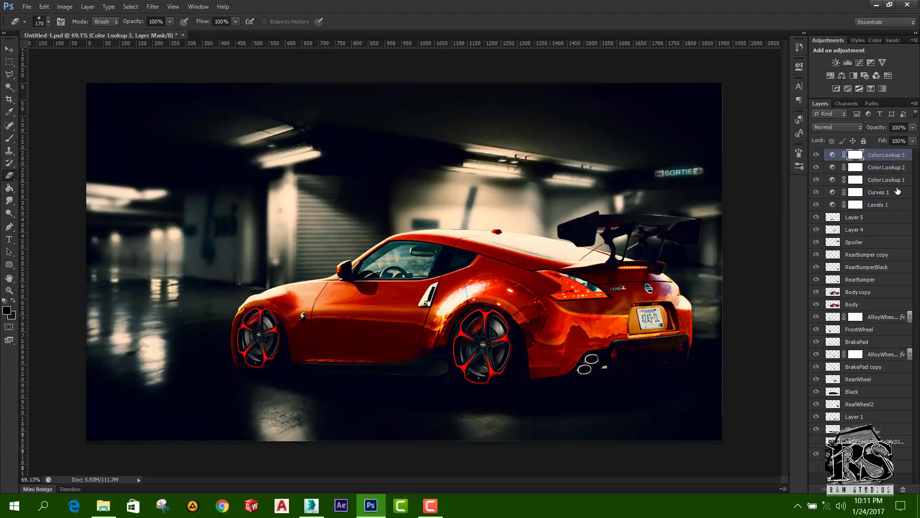
# Step: Paint over the car on the Color Lookup 3 mask with a black 174 px brush at 39% opacity
pyautogui.click(8, 138)
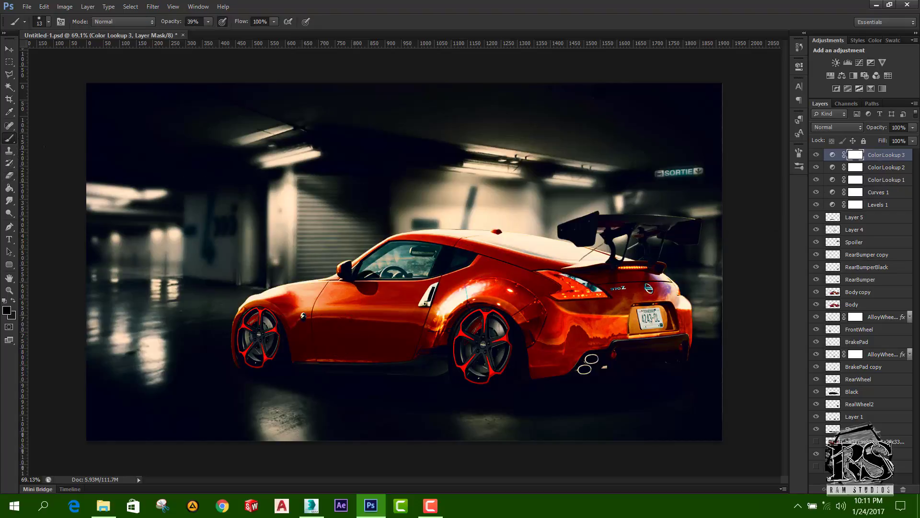
pyautogui.click(7, 310)
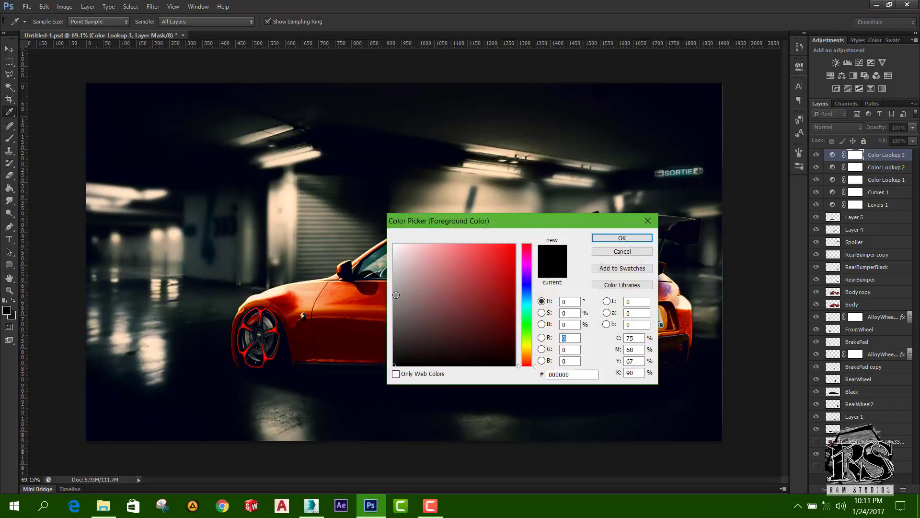
pyautogui.click(622, 238)
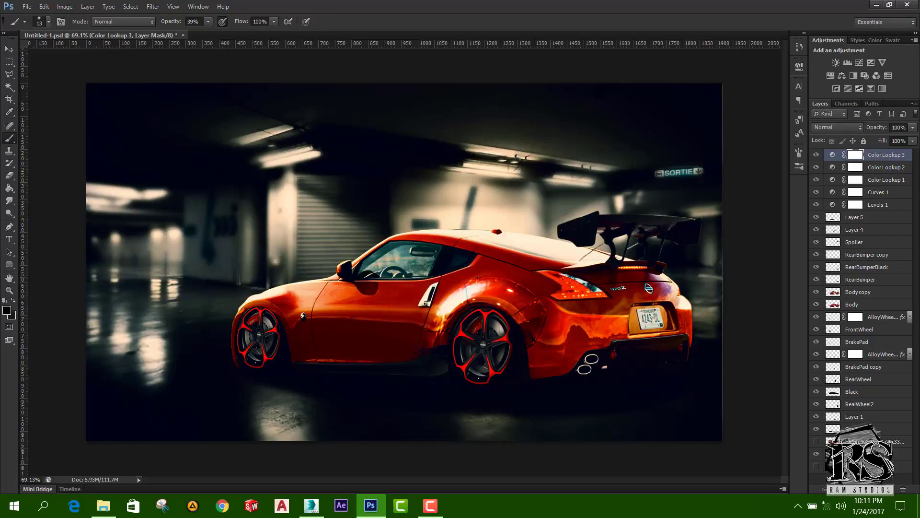
pyautogui.rightClick(484, 278)
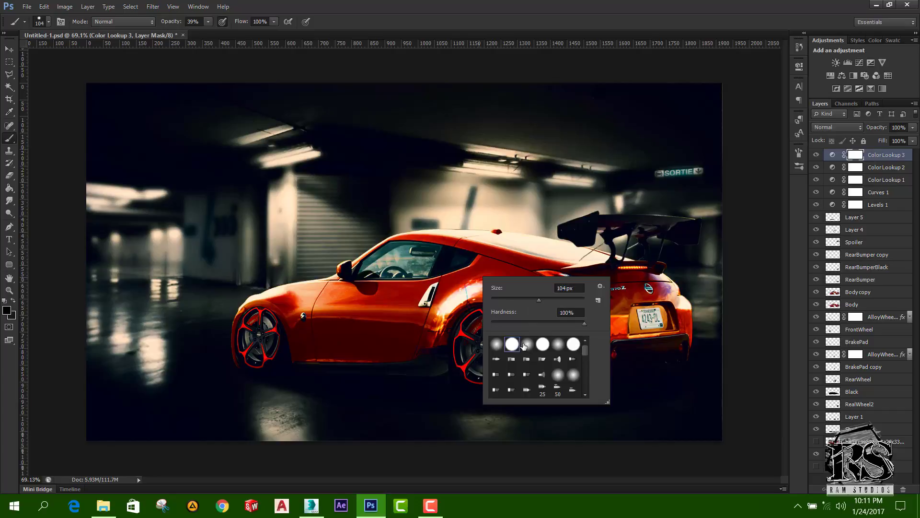
pyautogui.rightClick(458, 302)
pyautogui.press('Return')
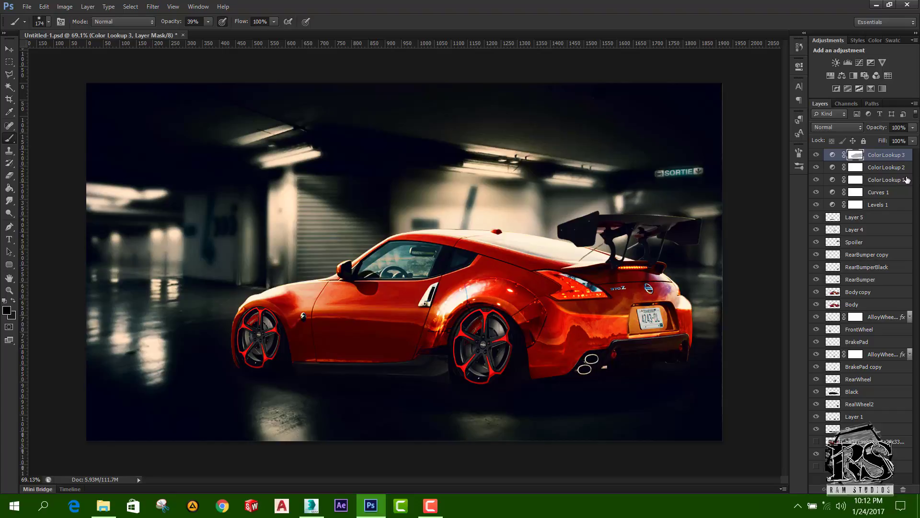
# Step: Reduce the fill of Color Lookup 3 to 54% and compare the image with and without Curves 1
pyautogui.click(913, 140)
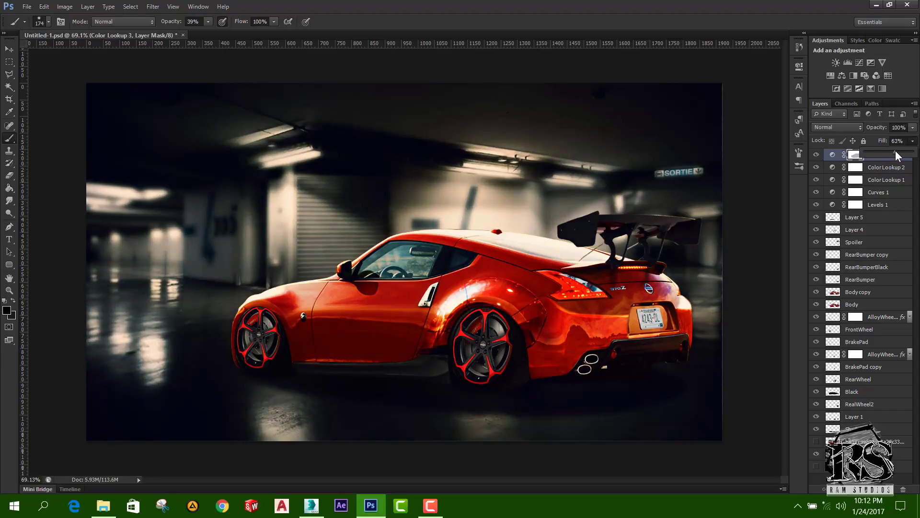
pyautogui.moveTo(891, 151); pyautogui.dragTo(892, 150)
pyautogui.click(859, 168)
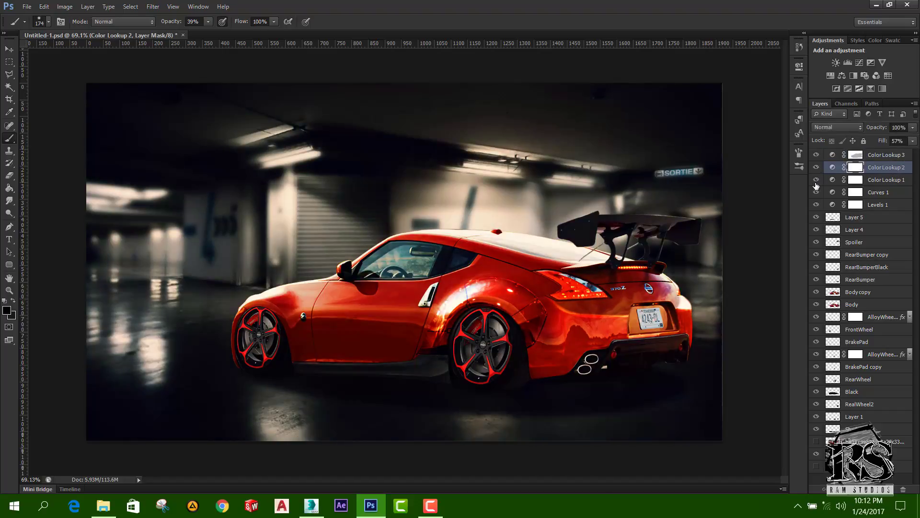
pyautogui.click(816, 192)
pyautogui.click(816, 192)
pyautogui.click(882, 205)
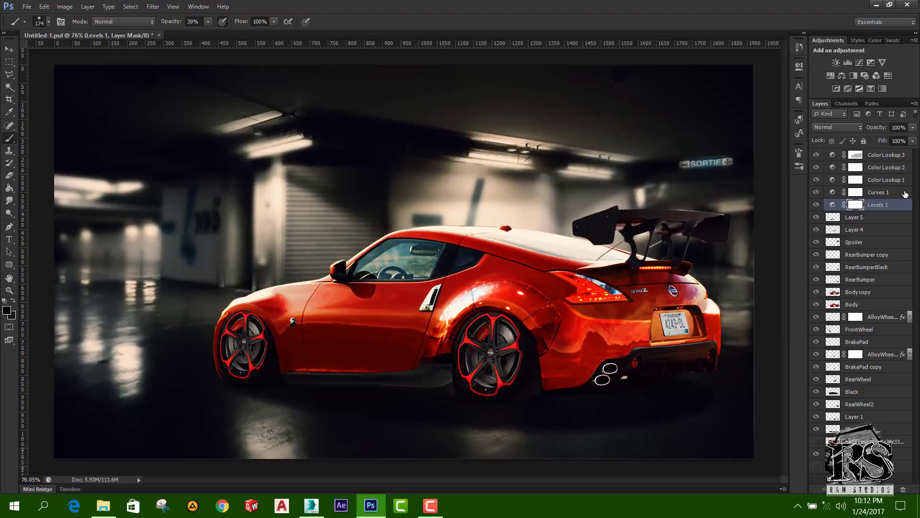
# Step: Add a Photo Filter adjustment above Color Lookup 3 and change its filter to a cooling preset
pyautogui.click(884, 154)
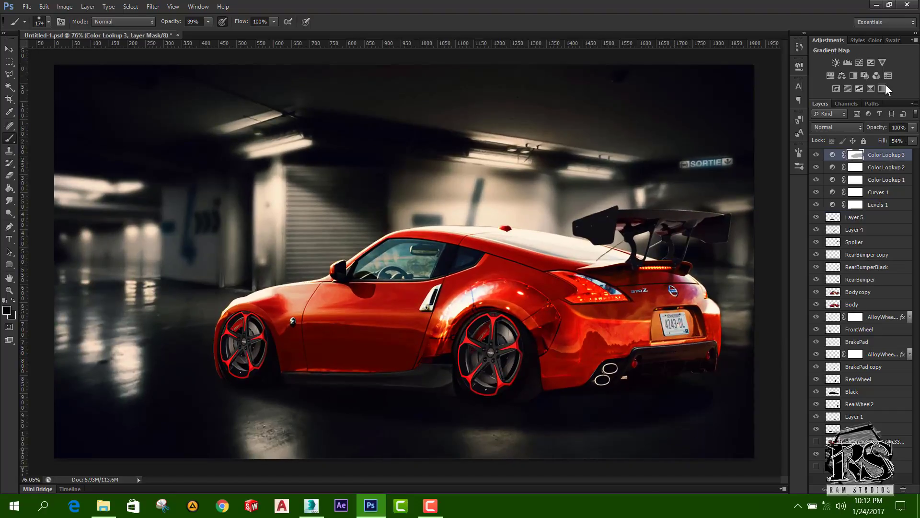
pyautogui.click(865, 74)
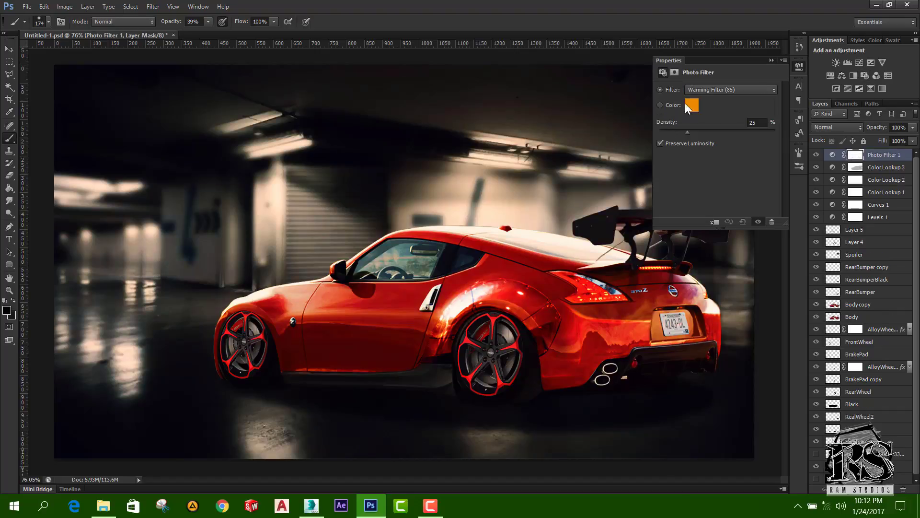
pyautogui.click(705, 90)
pyautogui.click(710, 110)
pyautogui.click(772, 60)
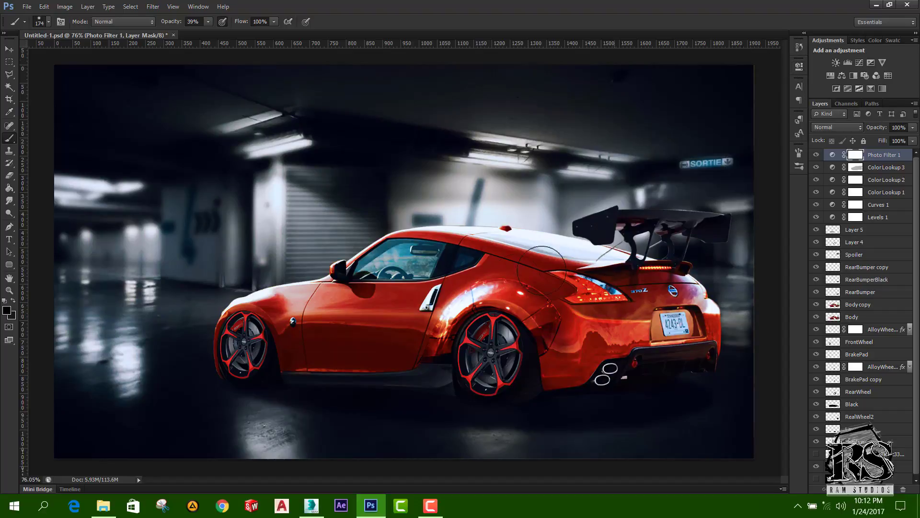
pyautogui.scroll(-2, 520, 286)
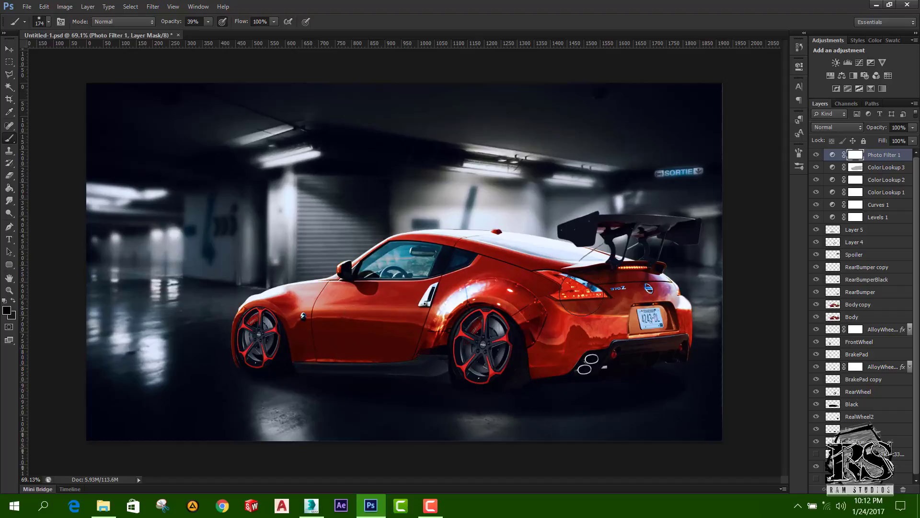
pyautogui.scroll(-1, 526, 328)
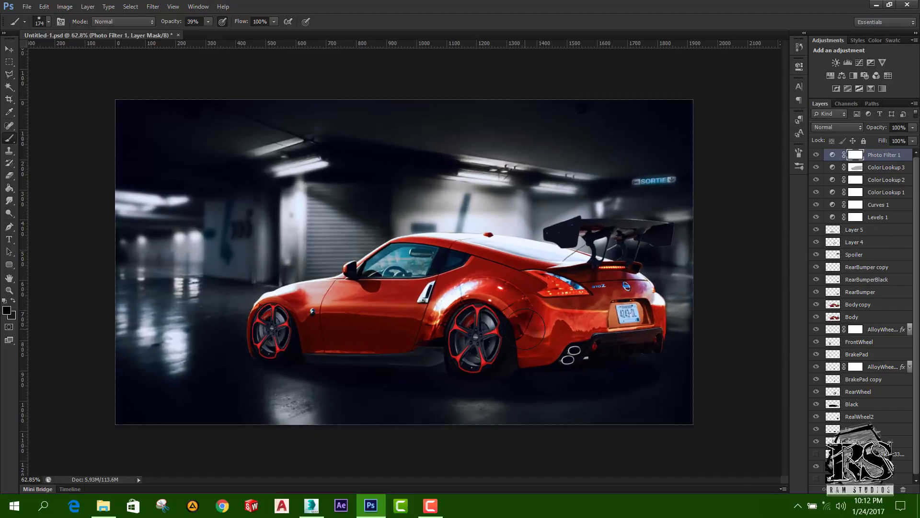
pyautogui.scroll(1, 526, 328)
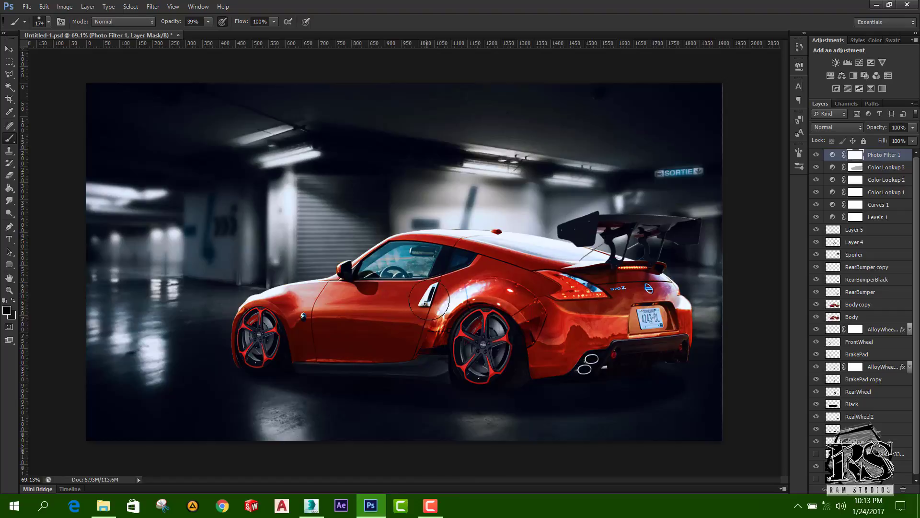
pyautogui.scroll(-1, 438, 300)
pyautogui.scroll(2, 446, 276)
pyautogui.scroll(-2, 446, 274)
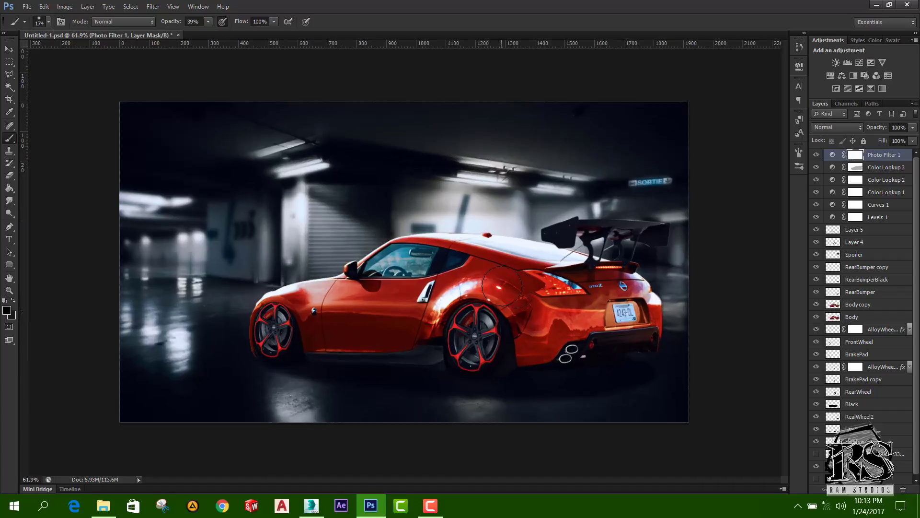
# Step: Place the original car photo b61524e822109a29c330b6cb27dede6b.jpg above Photo Filter 1 and enlarge it to about 522%
pyautogui.click(103, 506)
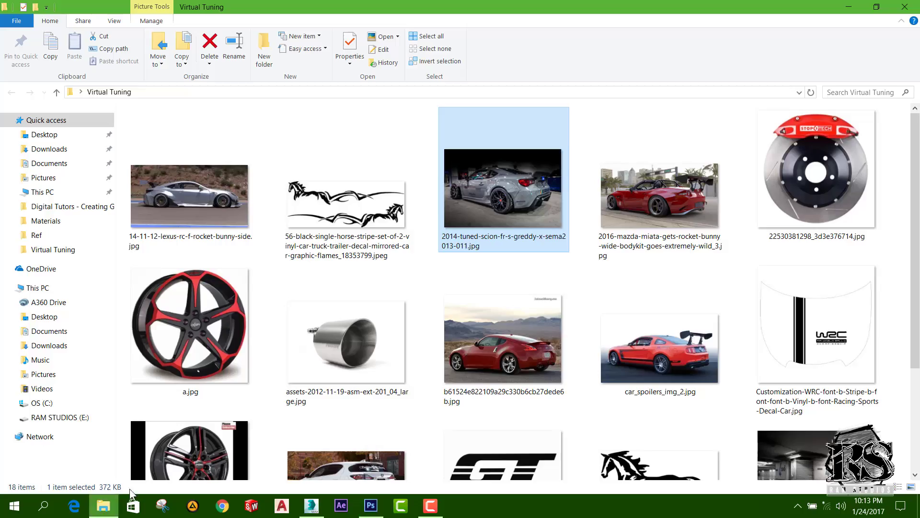
pyautogui.moveTo(482, 361); pyautogui.dragTo(461, 350)
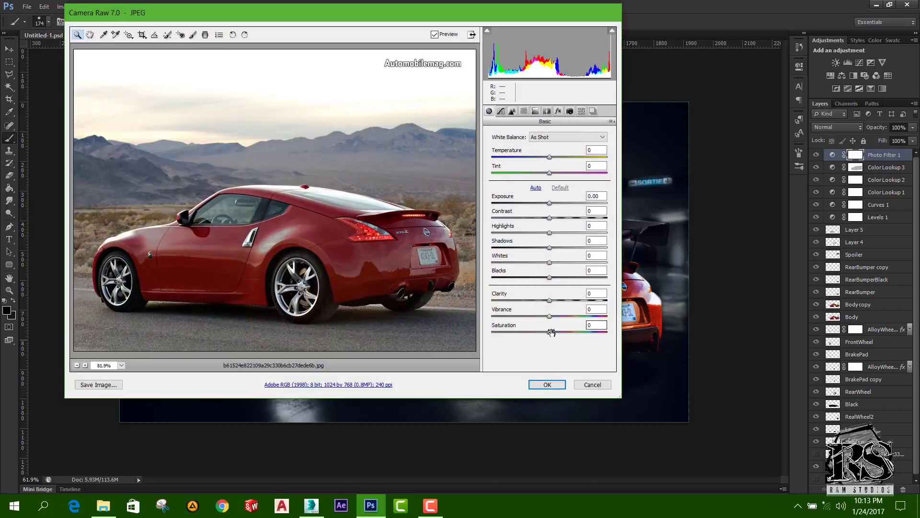
pyautogui.click(542, 383)
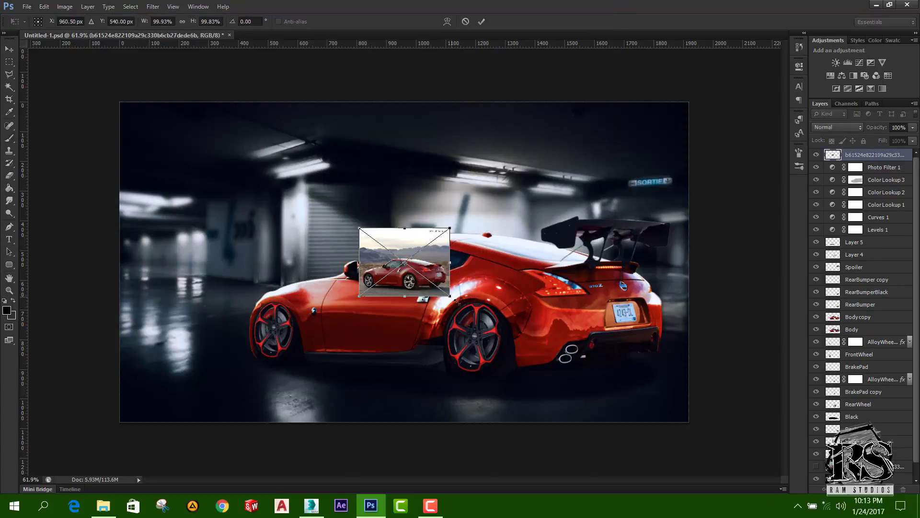
pyautogui.moveTo(456, 302); pyautogui.dragTo(685, 383)
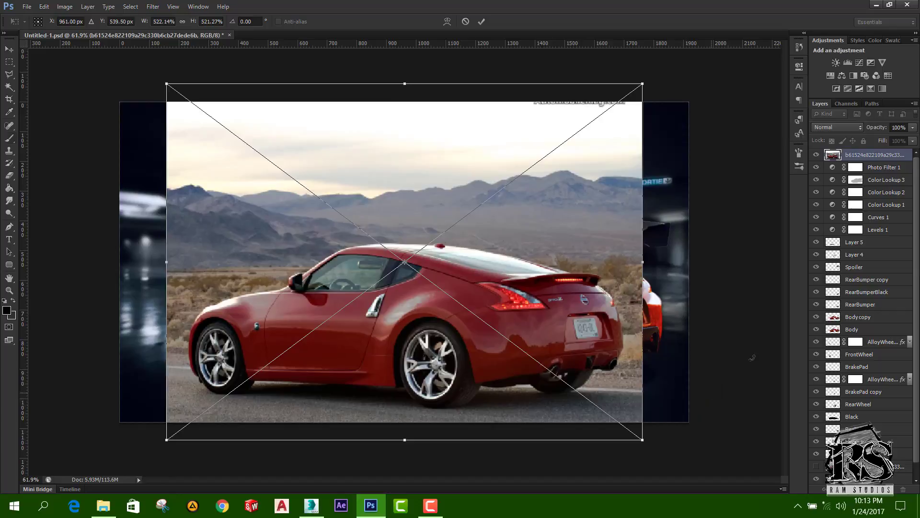
pyautogui.press('Return')
# Step: Compare the placed original photo with the tuned car composite and leave the photo layer hidden
pyautogui.click(816, 154)
pyautogui.click(817, 154)
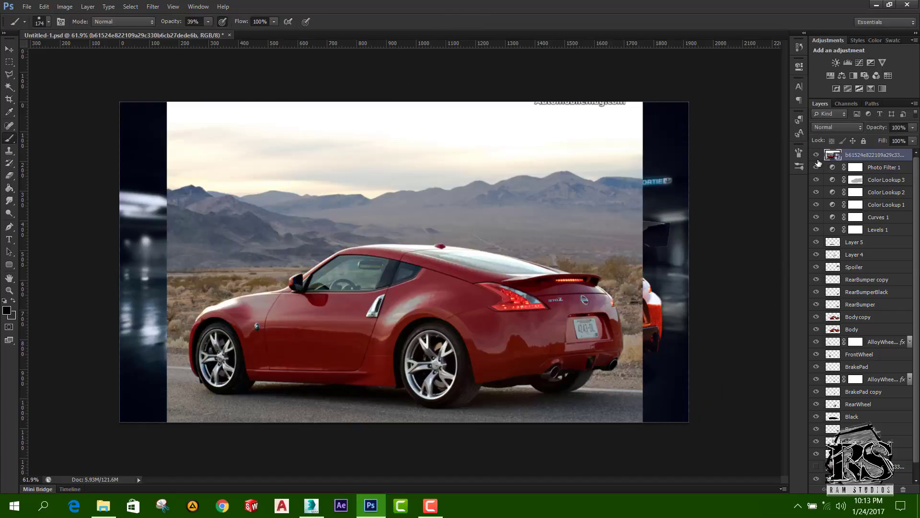
pyautogui.click(816, 154)
pyautogui.scroll(1, 424, 271)
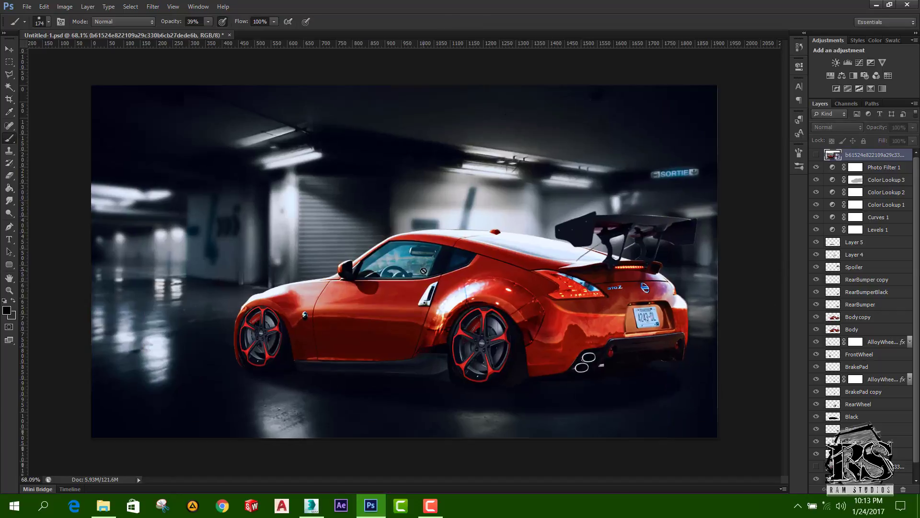
pyautogui.scroll(1, 424, 270)
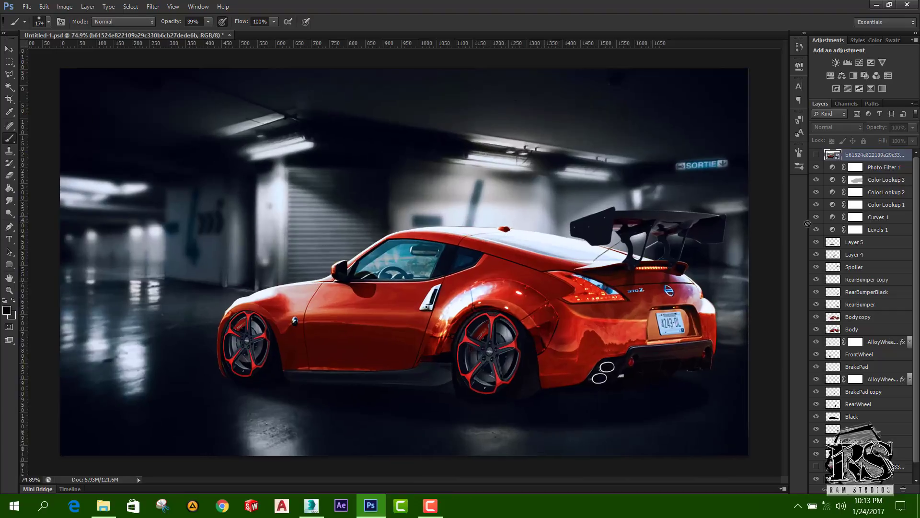
pyautogui.scroll(-1, 882, 334)
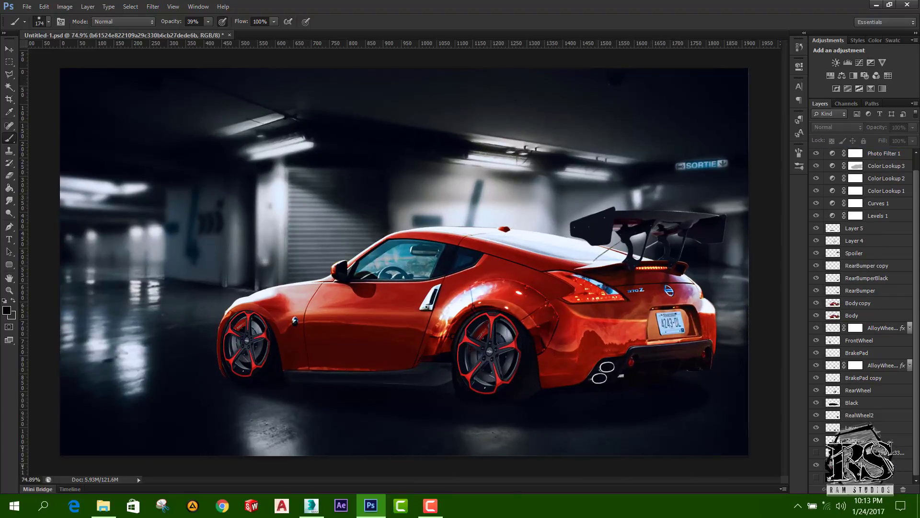
# Step: Duplicate all layers within Untitled-1.psd and merge the copies into a single layer
pyautogui.hotkey('ctrl', 'alt', 'a')
pyautogui.scroll(-2, 449, 309)
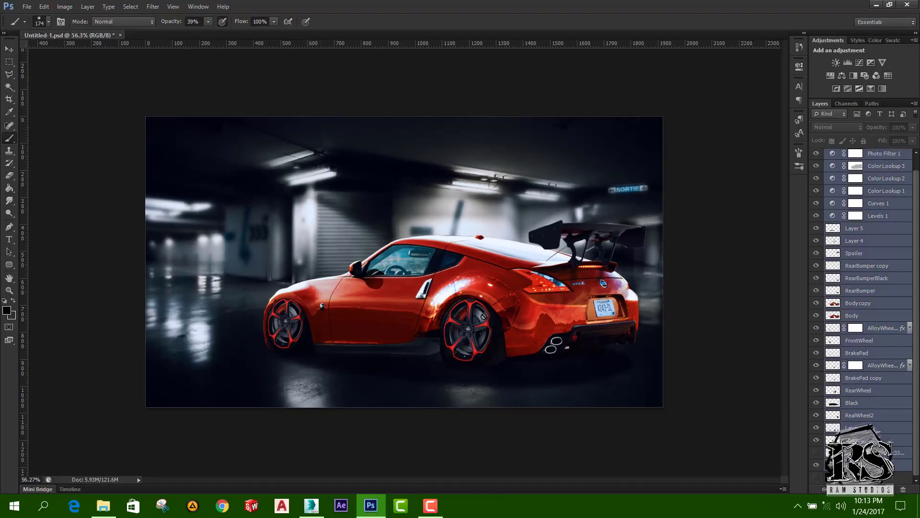
pyautogui.rightClick(874, 205)
pyautogui.click(774, 174)
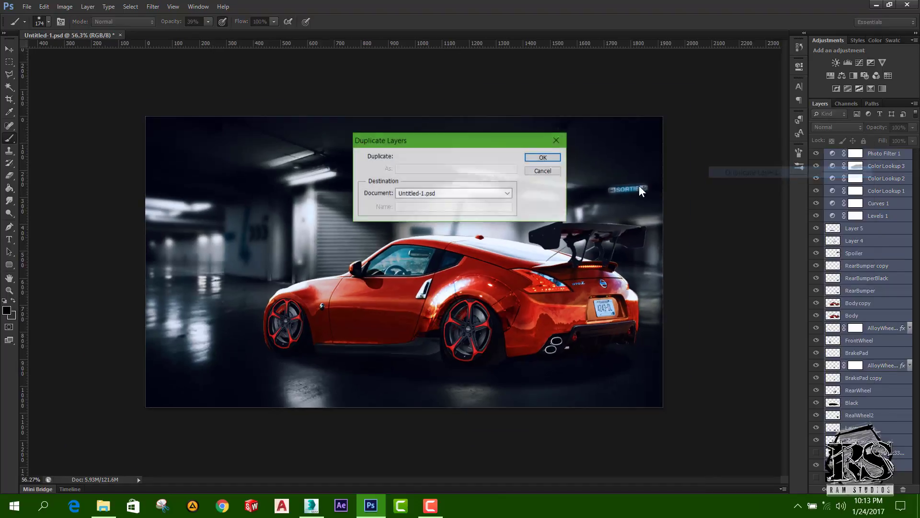
pyautogui.click(543, 158)
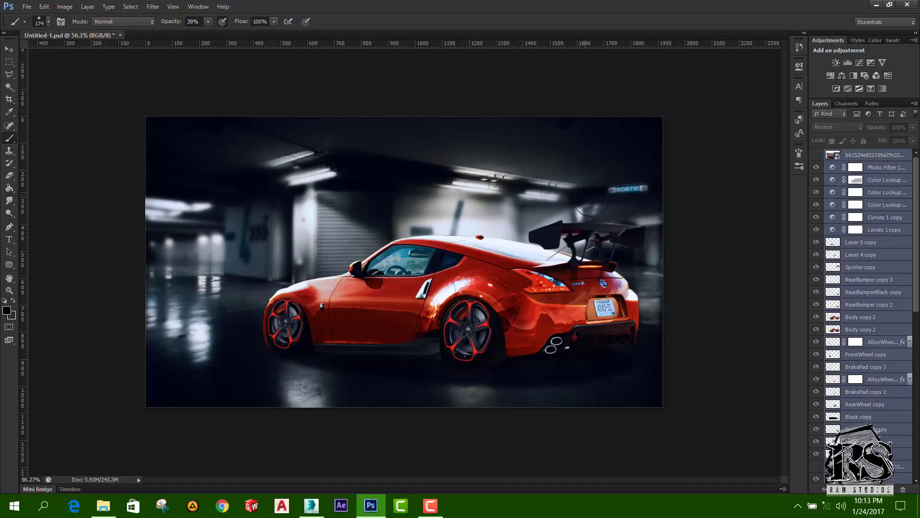
pyautogui.hotkey('ctrl', 'e')
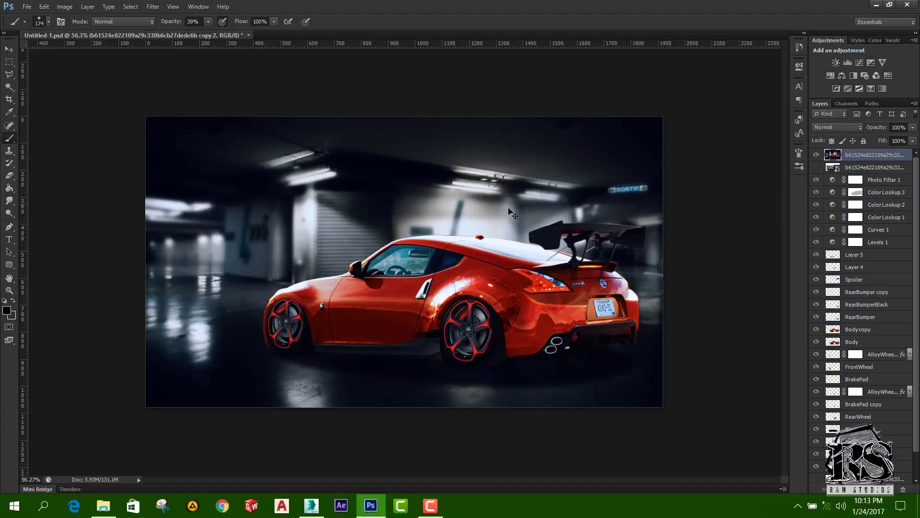
pyautogui.hotkey('ctrl', 't')
pyautogui.keyDown('alt'); pyautogui.click(725, 171); pyautogui.keyUp('alt')
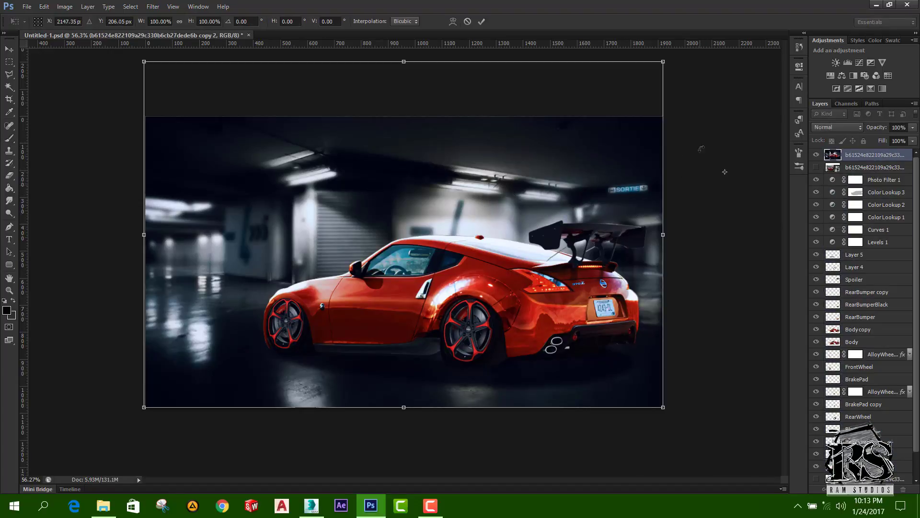
pyautogui.moveTo(523, 178)
pyautogui.mouseDown()
pyautogui.moveTo(527, 232)
pyautogui.moveTo(518, 180)
pyautogui.mouseUp()
pyautogui.press('Return')
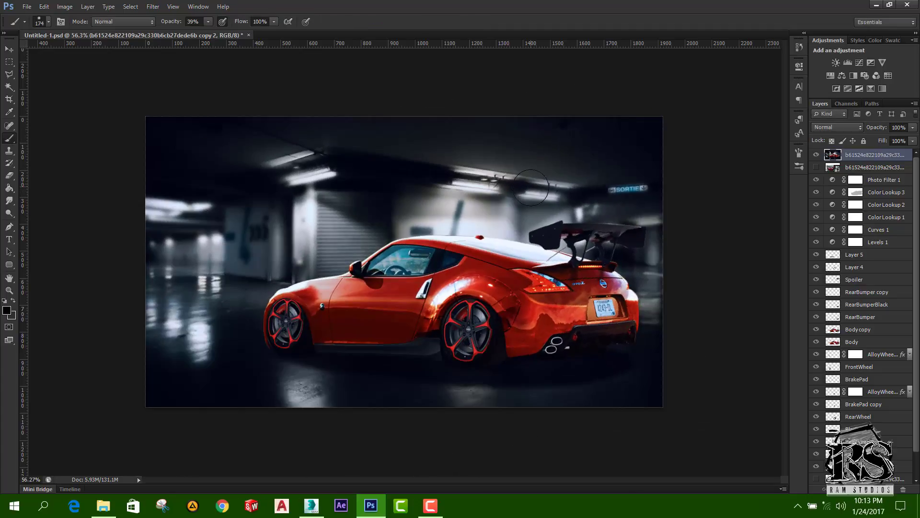
# Step: Rotate the merged composite layer clockwise by about 4.8 degrees with Free Transform
pyautogui.hotkey('ctrl', 't')
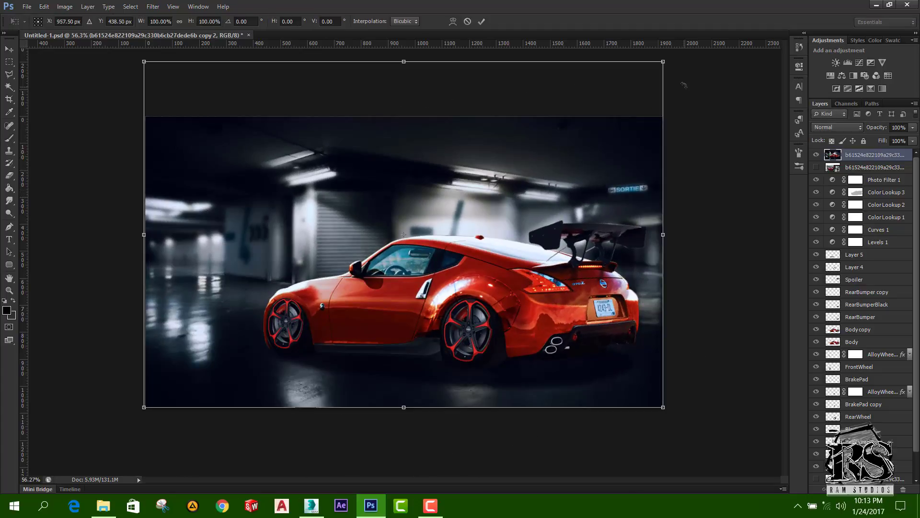
pyautogui.moveTo(684, 84); pyautogui.dragTo(717, 96)
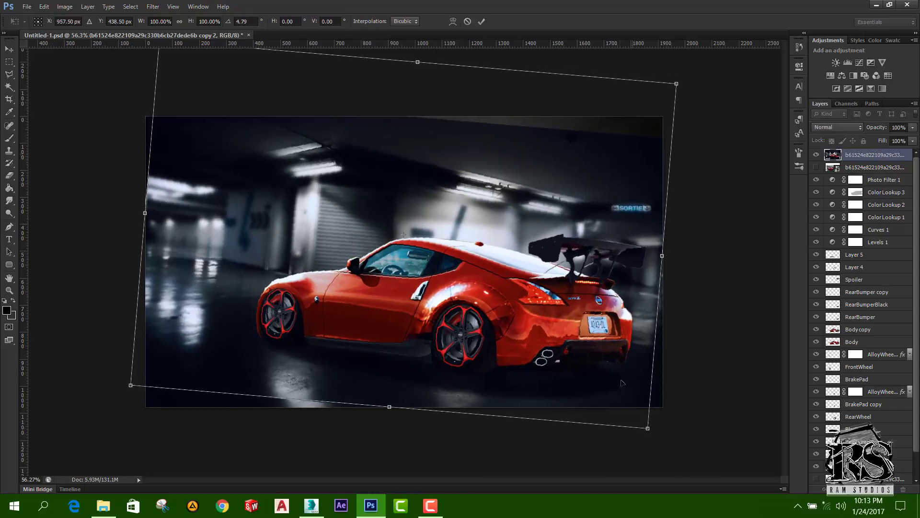
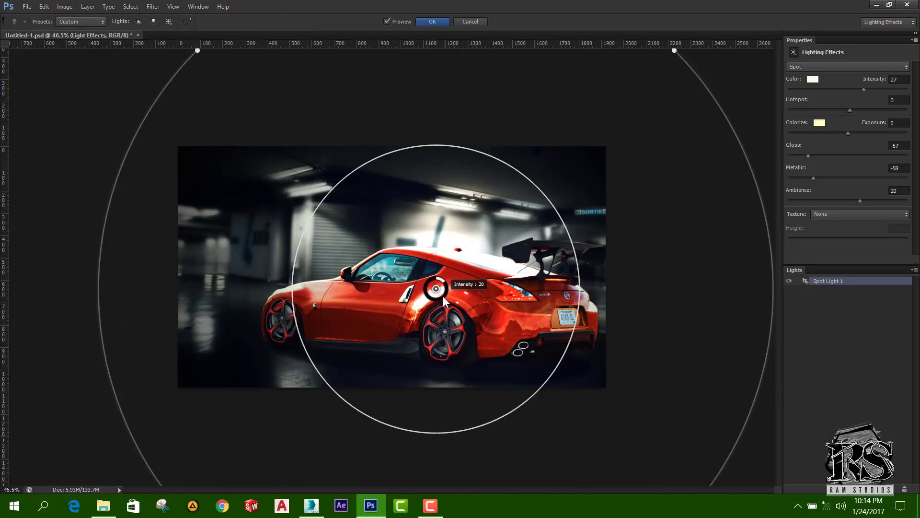
# Step: Move the spot light over the rear of the car's door and set its intensity to 23, hotspot to -7 and exposure to 15
pyautogui.hotkey('ctrl', 'h')
pyautogui.moveTo(441, 288); pyautogui.dragTo(441, 281)
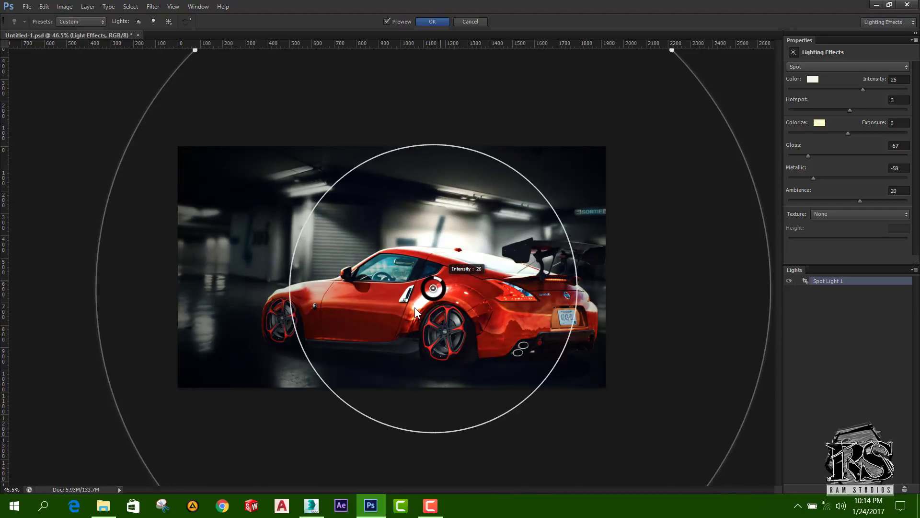
pyautogui.moveTo(300, 310)
pyautogui.mouseDown()
pyautogui.moveTo(266, 317)
pyautogui.moveTo(295, 303)
pyautogui.moveTo(282, 309)
pyautogui.moveTo(300, 315)
pyautogui.moveTo(265, 318)
pyautogui.moveTo(283, 317)
pyautogui.mouseUp()
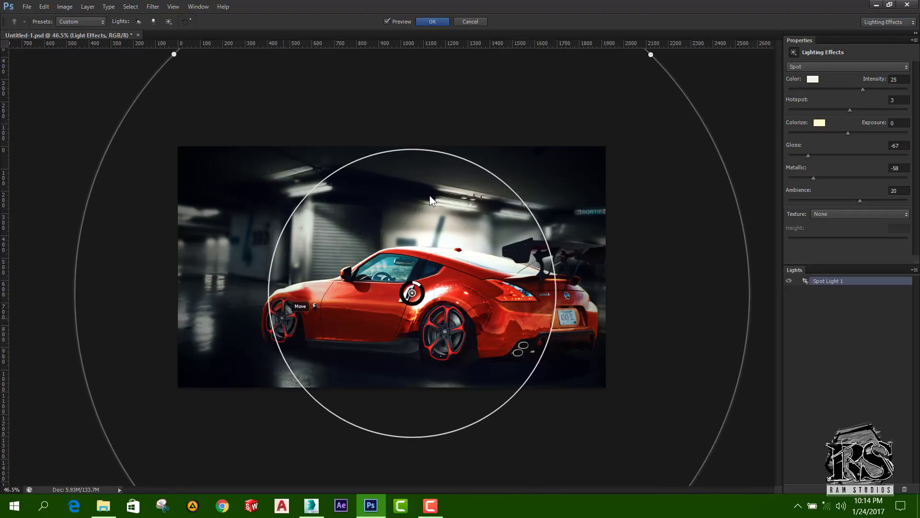
pyautogui.moveTo(839, 91); pyautogui.dragTo(858, 133)
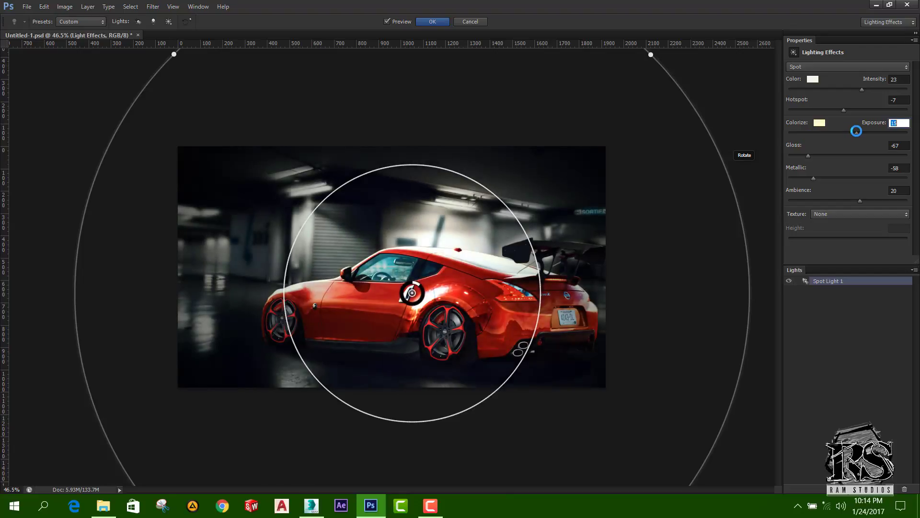
# Step: Change the Colorize ambient color of the lighting to light blue c7dbff
pyautogui.click(820, 123)
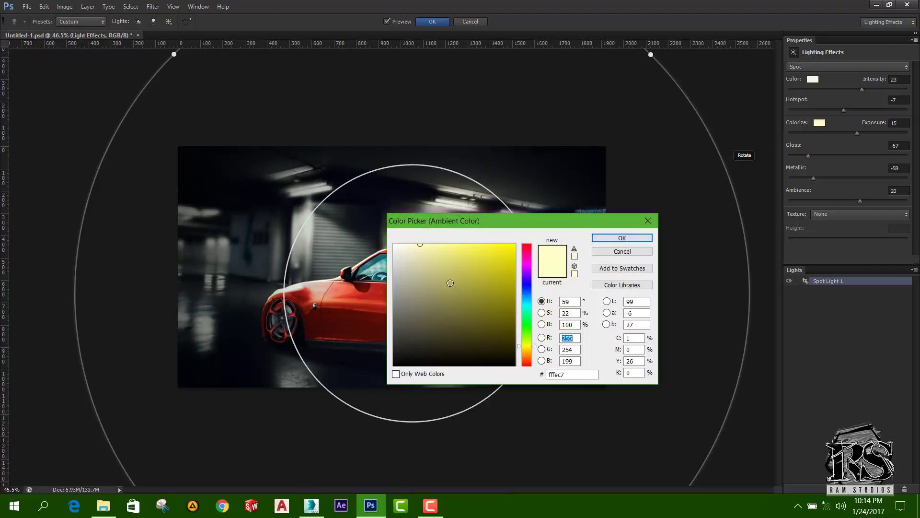
pyautogui.click(527, 291)
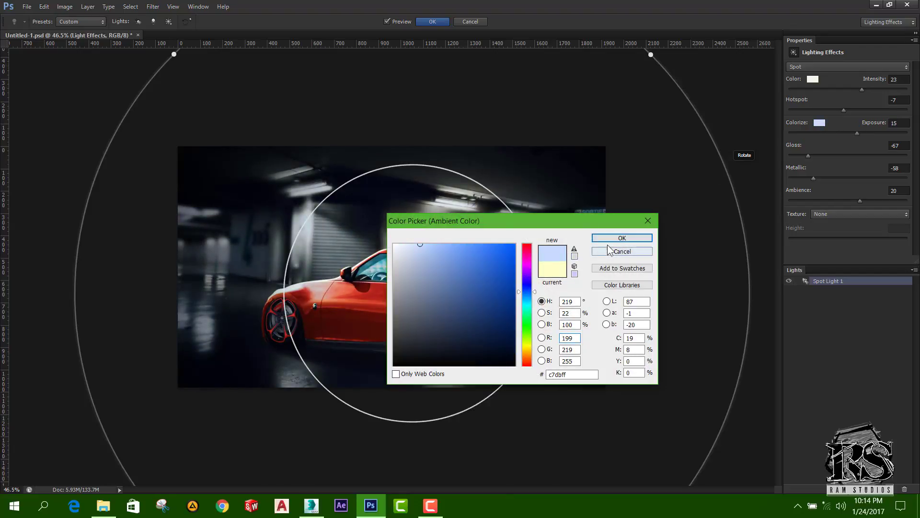
pyautogui.click(622, 239)
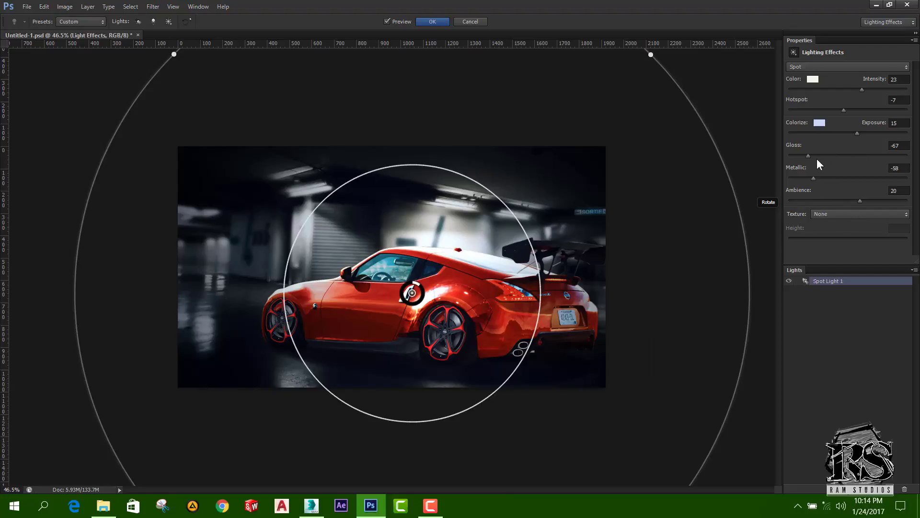
# Step: Set the lighting's gloss to 100, metallic to -68 and ambience to 27, and apply the Lighting Effects filter
pyautogui.moveTo(808, 156); pyautogui.dragTo(917, 154)
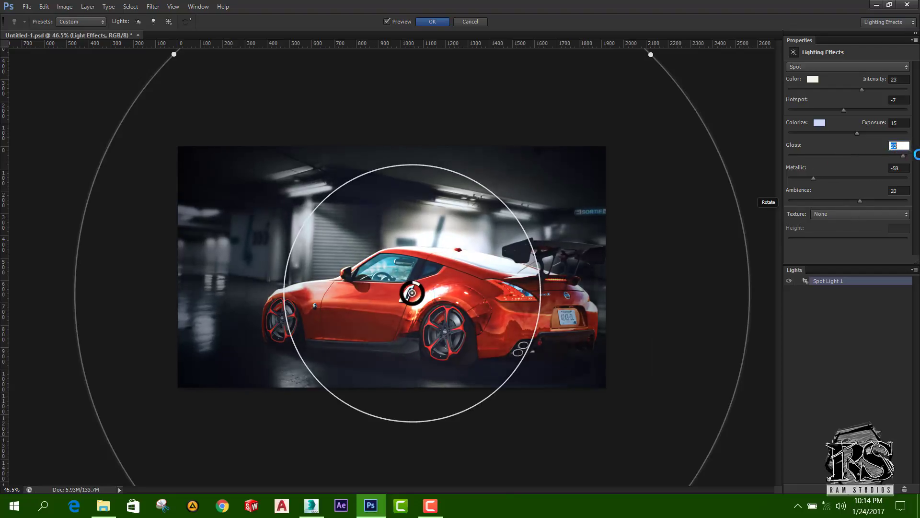
pyautogui.moveTo(813, 179); pyautogui.dragTo(788, 178)
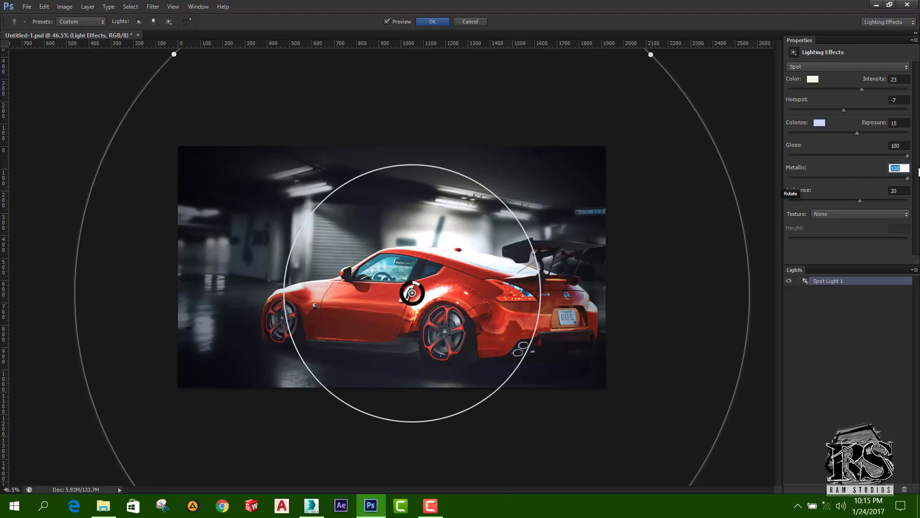
pyautogui.moveTo(903, 179); pyautogui.dragTo(807, 185)
pyautogui.moveTo(860, 200)
pyautogui.mouseDown()
pyautogui.moveTo(833, 199)
pyautogui.moveTo(863, 204)
pyautogui.mouseUp()
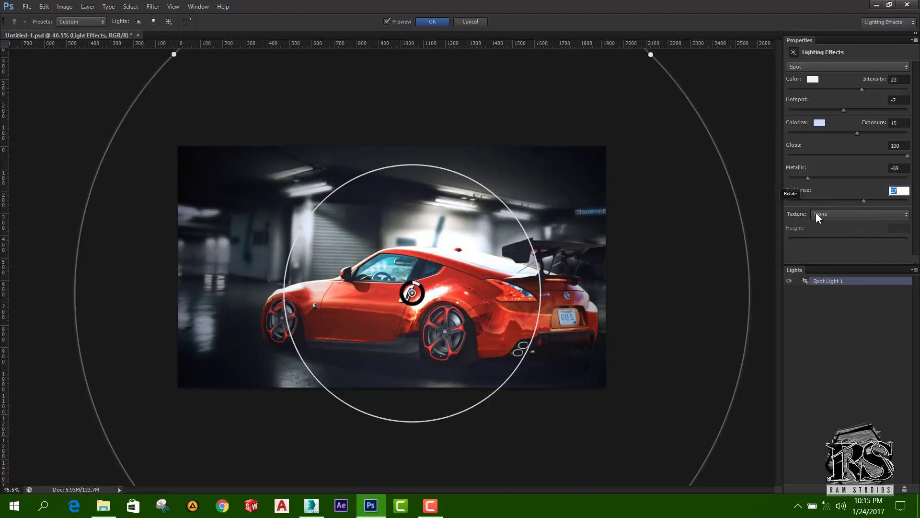
pyautogui.click(430, 22)
# Step: Try a 105mm Prime lens flare at 100% brightness on the merged composite layer and undo it
pyautogui.scroll(1, 405, 286)
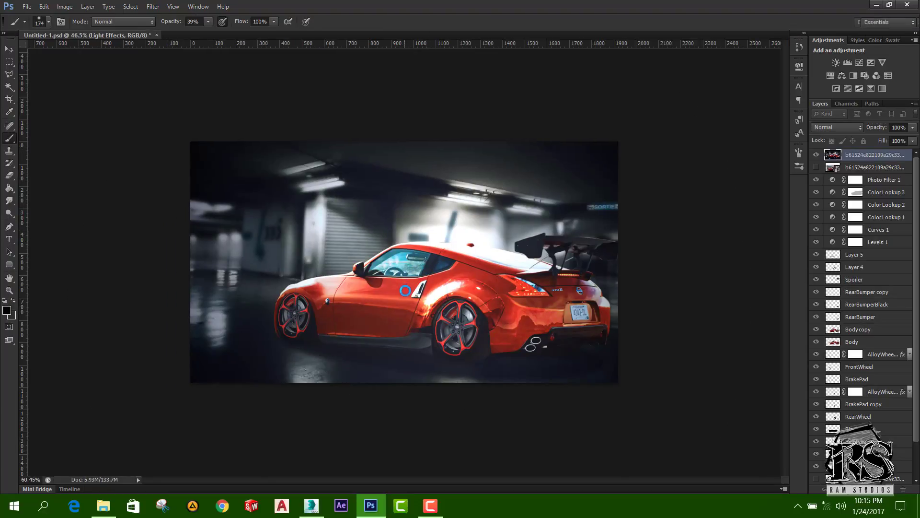
pyautogui.scroll(1, 405, 290)
pyautogui.scroll(1, 408, 294)
pyautogui.scroll(-1, 412, 299)
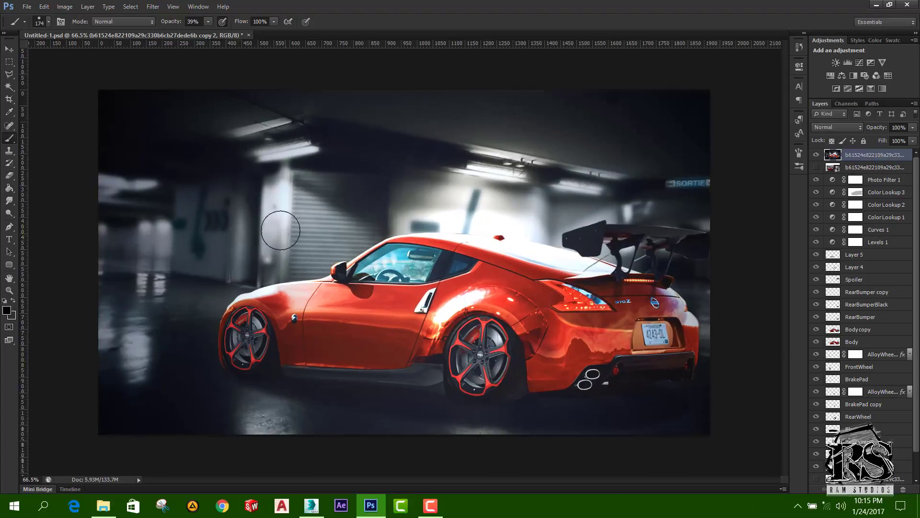
pyautogui.click(151, 7)
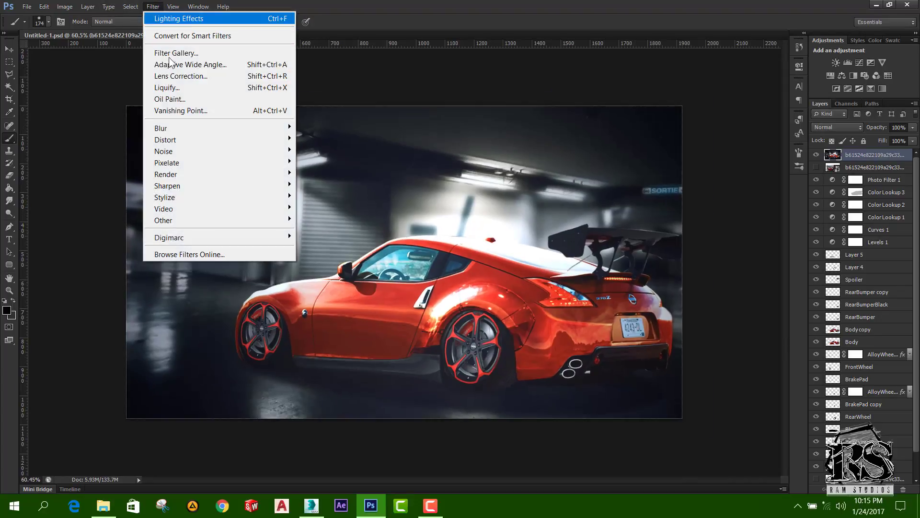
pyautogui.moveTo(179, 177)
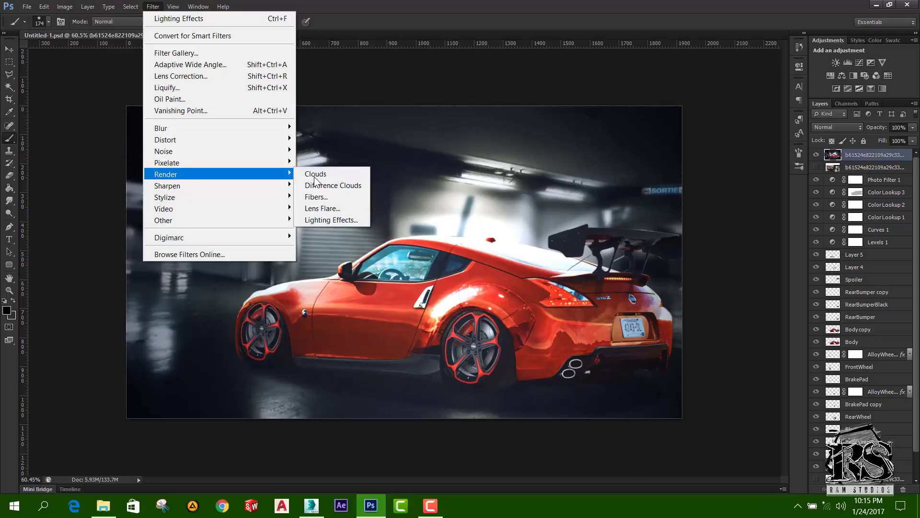
pyautogui.click(316, 209)
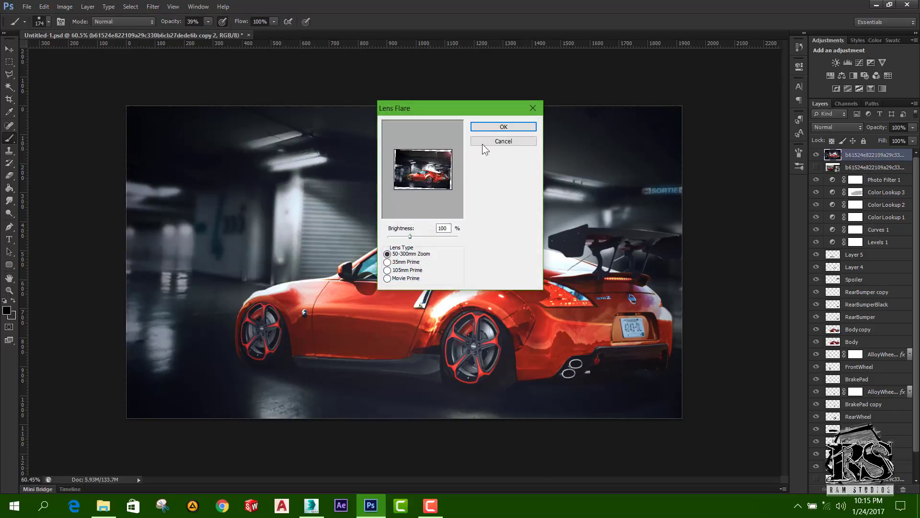
pyautogui.click(396, 261)
pyautogui.click(396, 270)
pyautogui.click(394, 278)
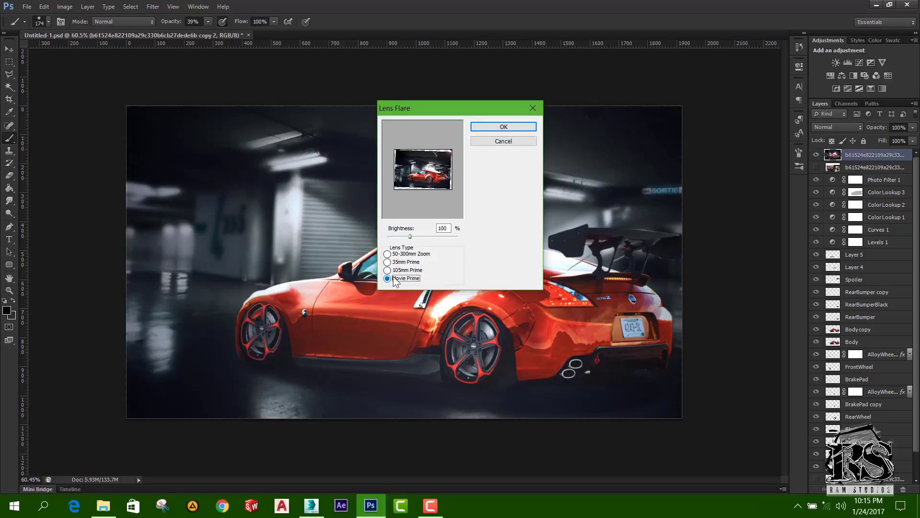
pyautogui.click(405, 271)
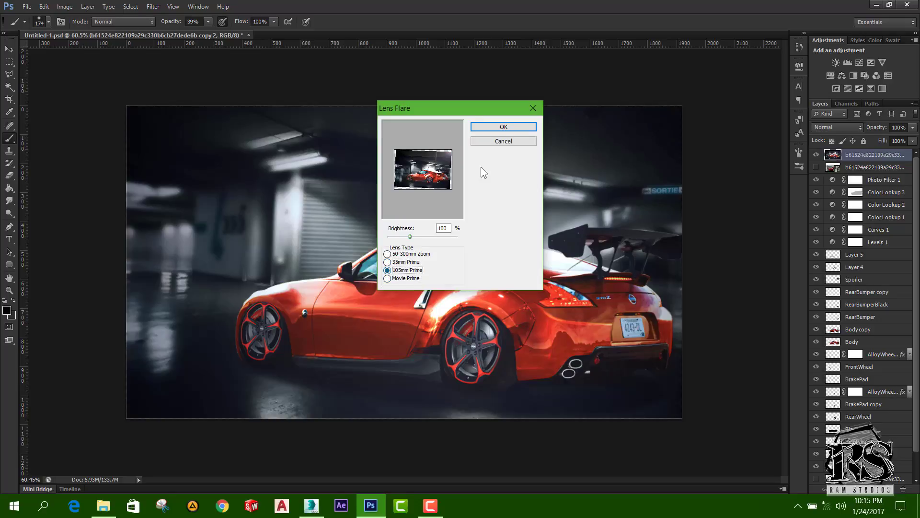
pyautogui.click(504, 126)
pyautogui.scroll(-1, 381, 214)
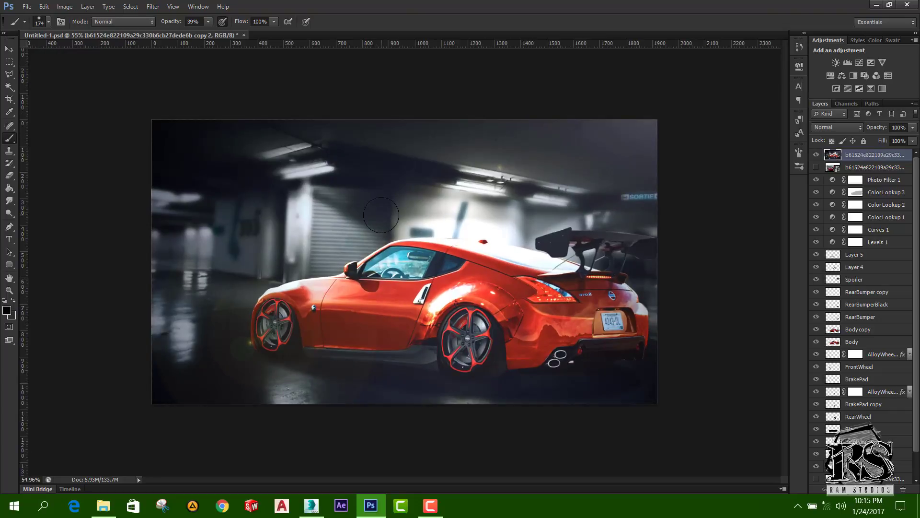
pyautogui.hotkey('ctrl', 'z')
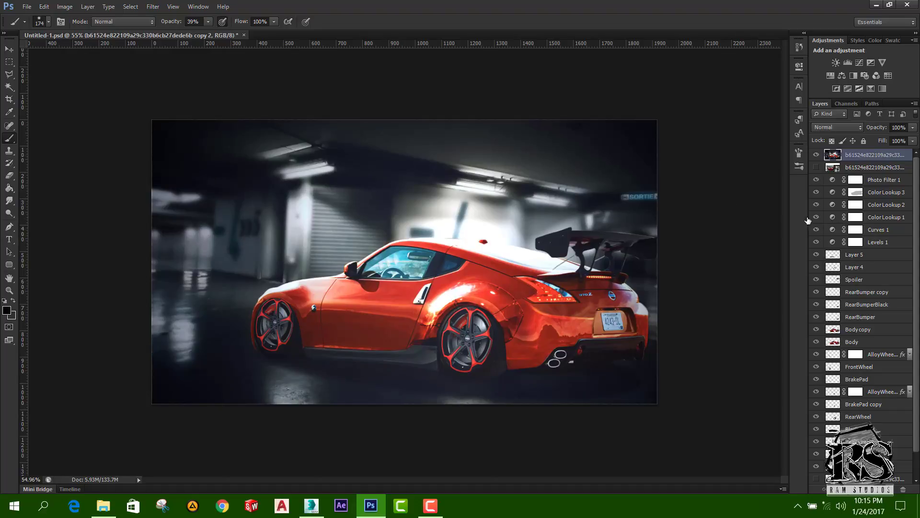
# Step: Undo the Lighting Effects filter on the merged composite layer
pyautogui.scroll(1, 516, 231)
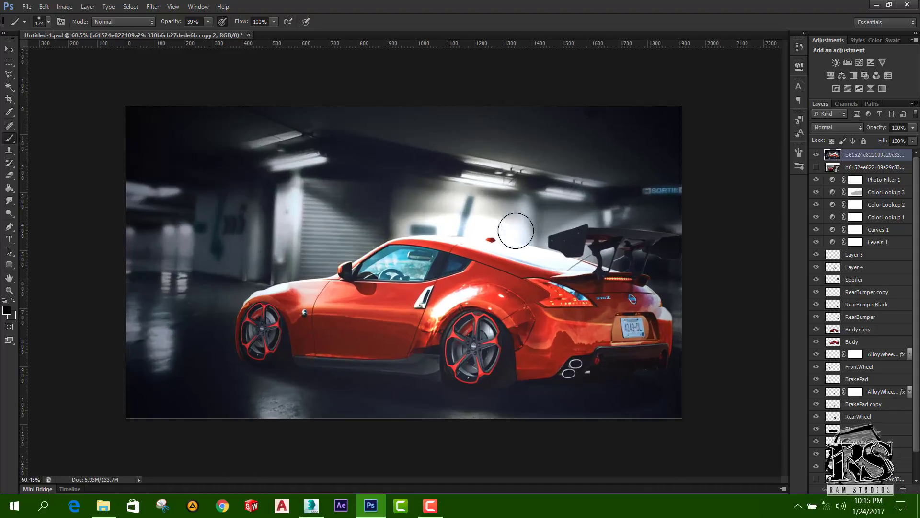
pyautogui.hotkey('ctrl', 'alt', 'z')
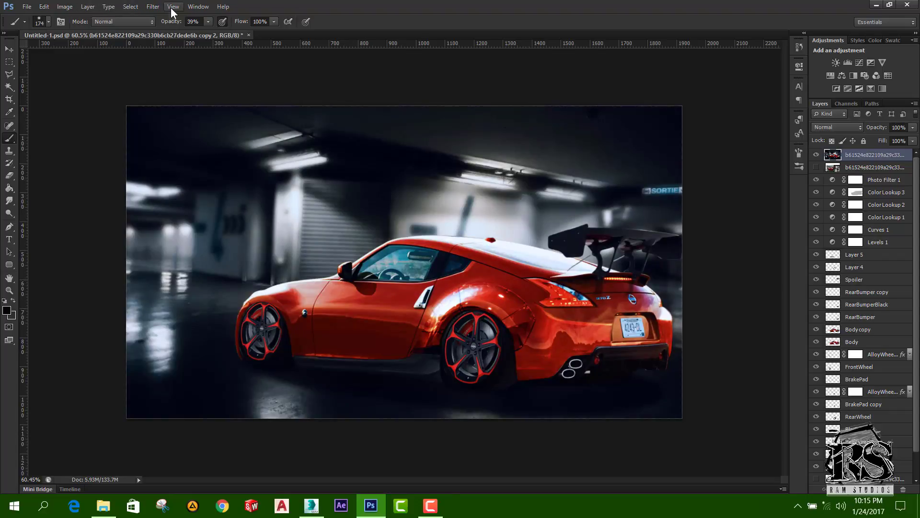
# Step: Try Lighting Effects again on the merged composite layer with the same spot light, and undo it
pyautogui.click(153, 6)
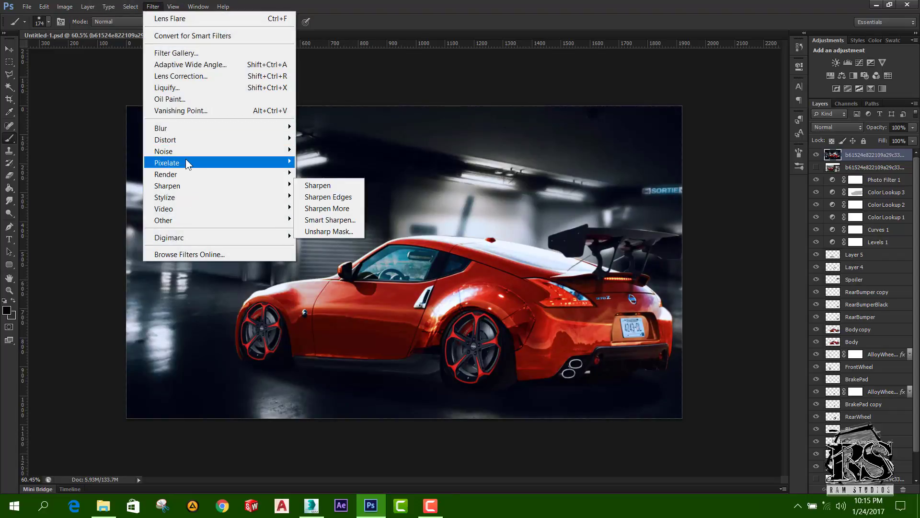
pyautogui.moveTo(186, 173)
pyautogui.click(335, 223)
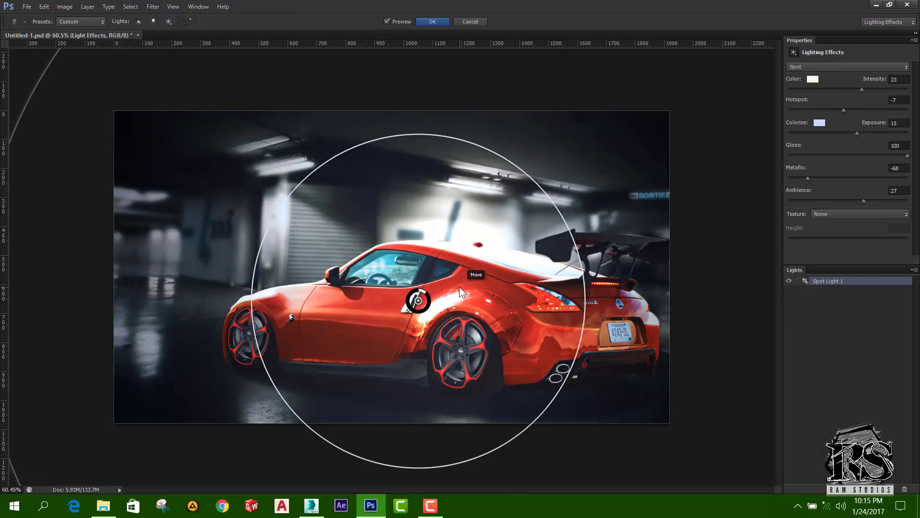
pyautogui.moveTo(490, 275)
pyautogui.mouseDown()
pyautogui.moveTo(473, 283)
pyautogui.moveTo(479, 335)
pyautogui.moveTo(494, 280)
pyautogui.mouseUp()
pyautogui.click(432, 22)
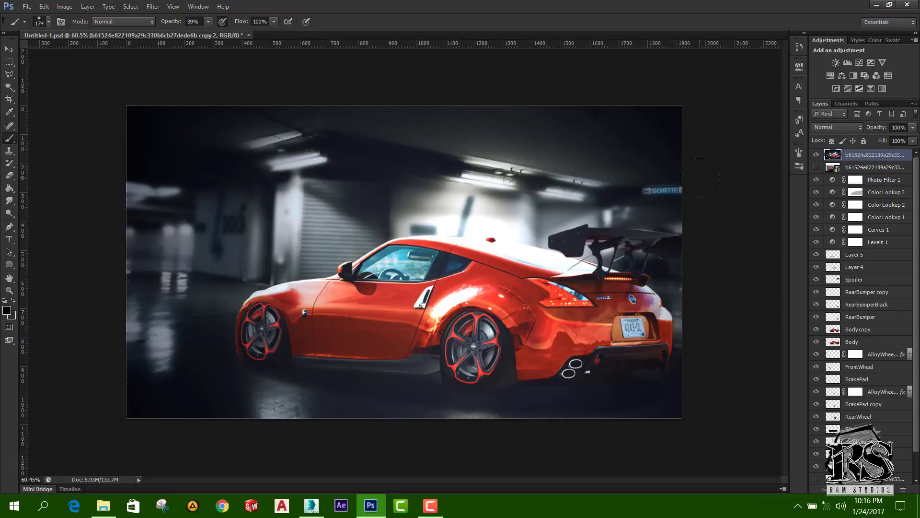
pyautogui.hotkey('ctrl', 'z')
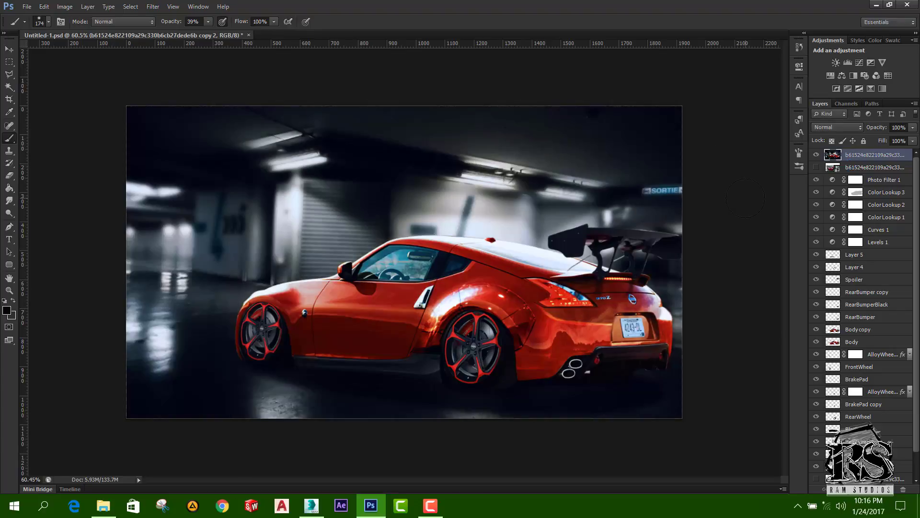
# Step: Duplicate the merged composite layer and apply the last Lighting Effects settings to the copy
pyautogui.moveTo(867, 164); pyautogui.dragTo(892, 490)
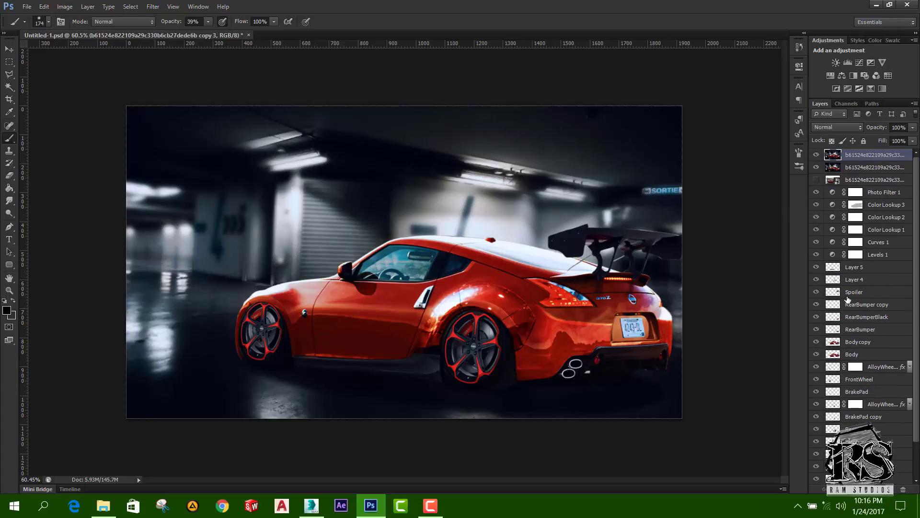
pyautogui.click(153, 6)
pyautogui.click(165, 17)
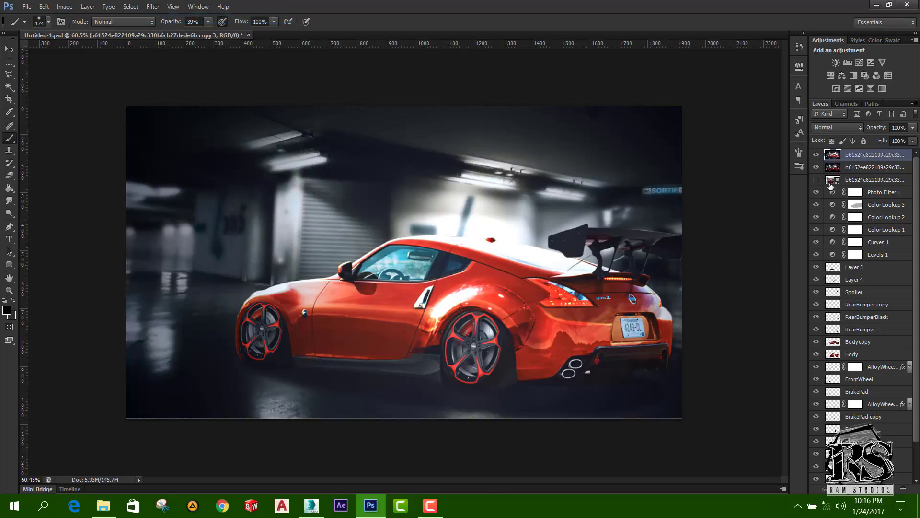
# Step: Erase the bright glow along the car's roof and spoiler on the lit copy with a soft 112 px eraser at 0% hardness
pyautogui.click(9, 176)
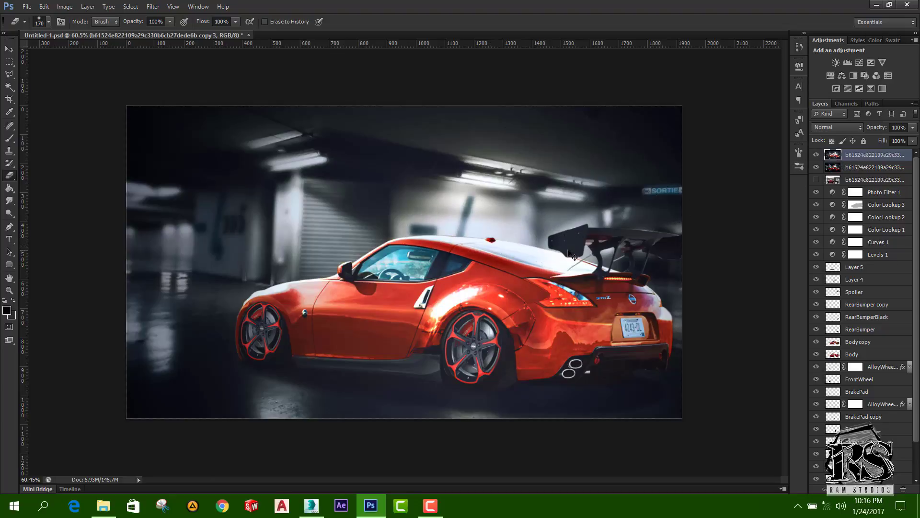
pyautogui.rightClick(520, 240)
pyautogui.click(550, 265)
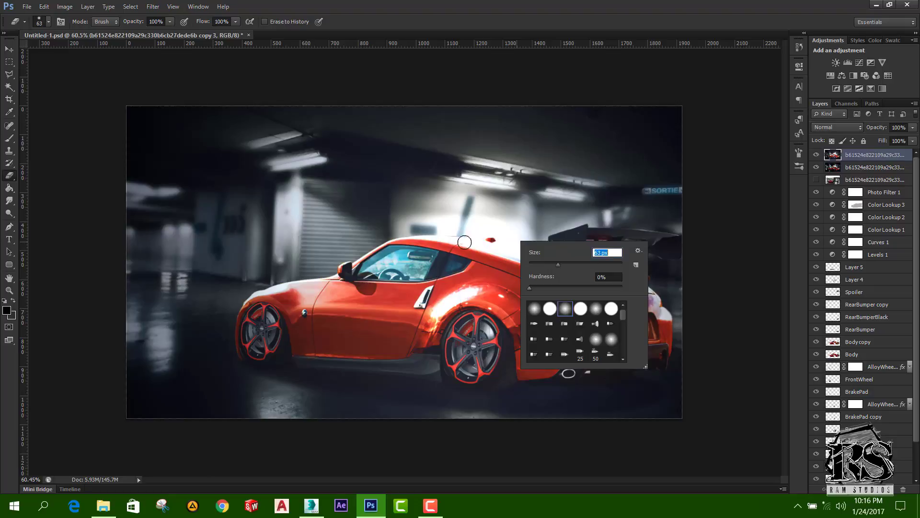
pyautogui.click(465, 242)
pyautogui.rightClick(506, 240)
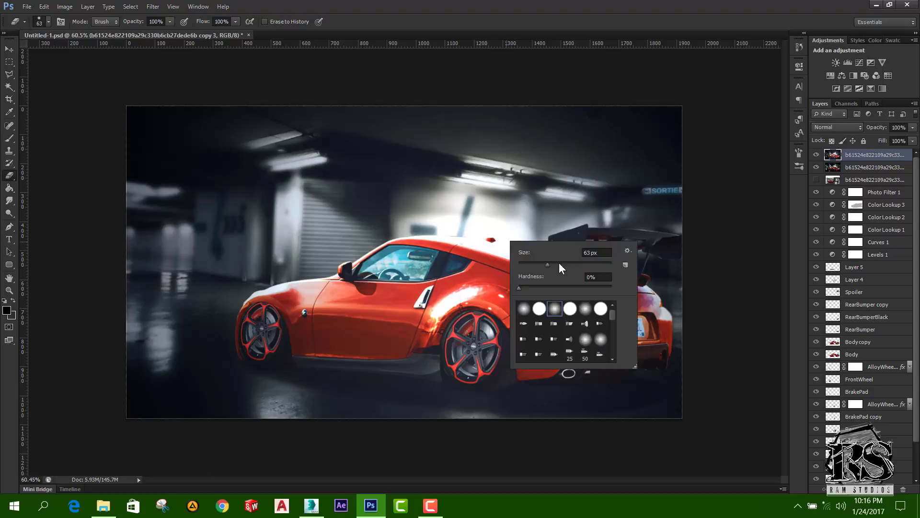
pyautogui.write('112')
pyautogui.press('Return')
pyautogui.moveTo(494, 231)
pyautogui.mouseDown()
pyautogui.moveTo(510, 244)
pyautogui.moveTo(587, 254)
pyautogui.mouseUp()
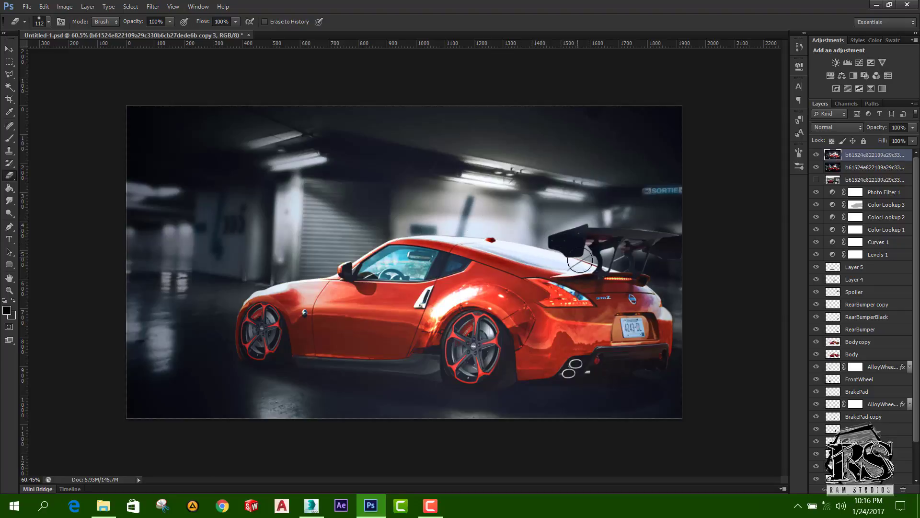
pyautogui.scroll(-2, 352, 254)
pyautogui.scroll(2, 448, 357)
# Step: Select both merged composite layers and enlarge them together to about 101.1% with Free Transform
pyautogui.keyDown('shift'); pyautogui.click(866, 167); pyautogui.keyUp('shift')
pyautogui.hotkey('ctrl', 't')
pyautogui.scroll(-1, 530, 241)
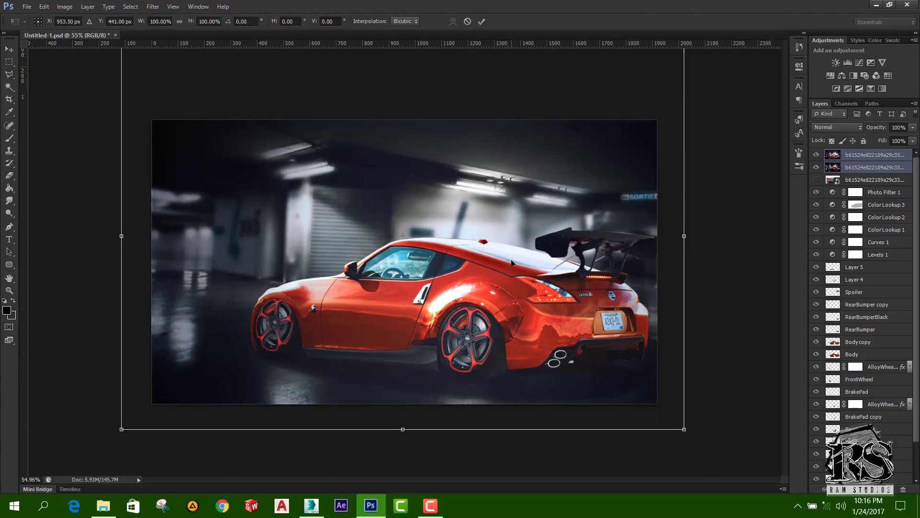
pyautogui.moveTo(566, 306)
pyautogui.mouseDown()
pyautogui.moveTo(546, 308)
pyautogui.moveTo(565, 309)
pyautogui.mouseUp()
pyautogui.scroll(-1, 551, 312)
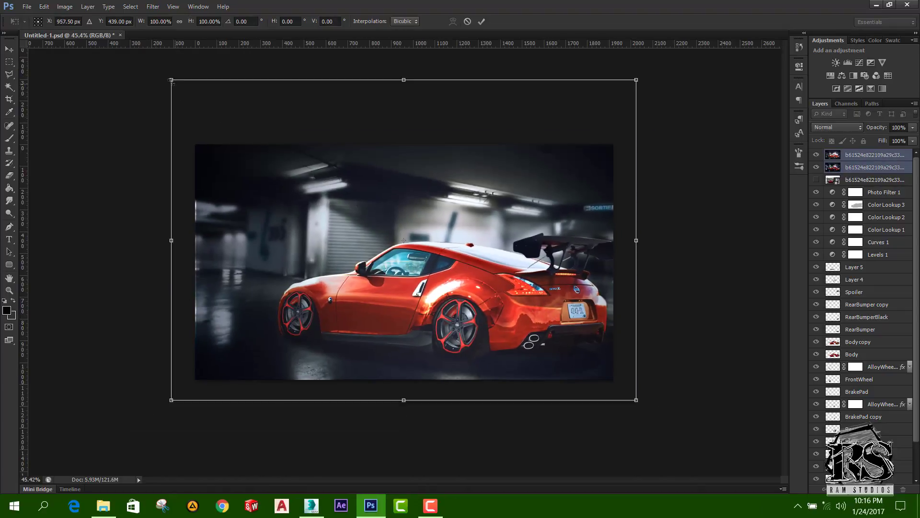
pyautogui.moveTo(172, 81); pyautogui.dragTo(166, 77)
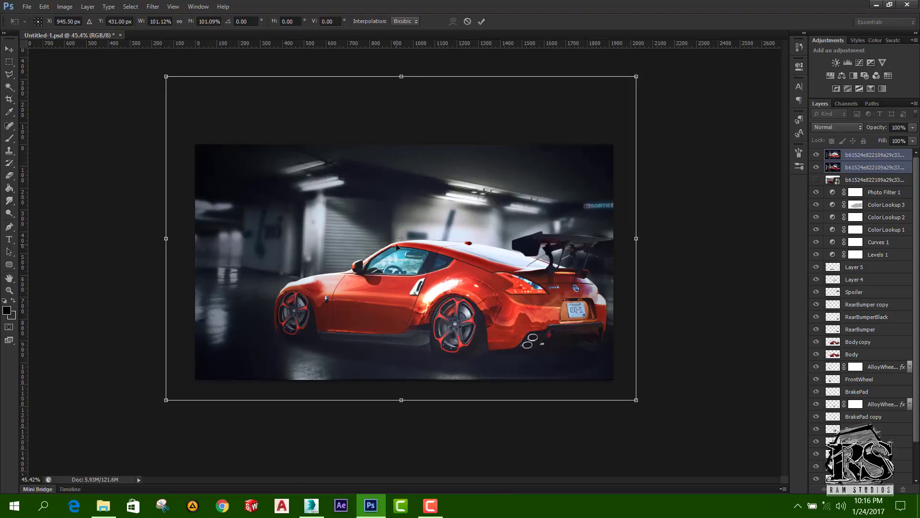
pyautogui.press('Return')
# Step: Try to erase on the two selected merged composite layers with the 112 px eraser over the car's rear fender
pyautogui.press('e')
pyautogui.click(421, 276)
pyautogui.click(458, 193)
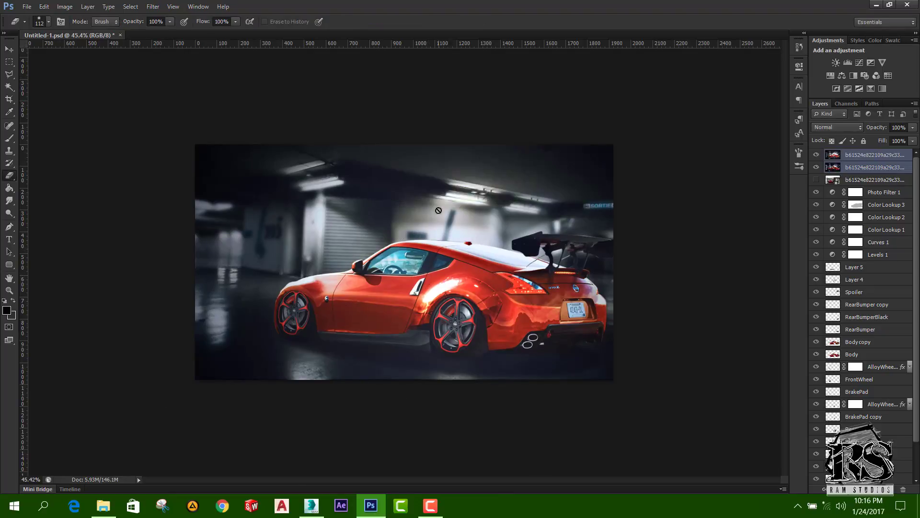
pyautogui.scroll(2, 493, 278)
pyautogui.click(494, 278)
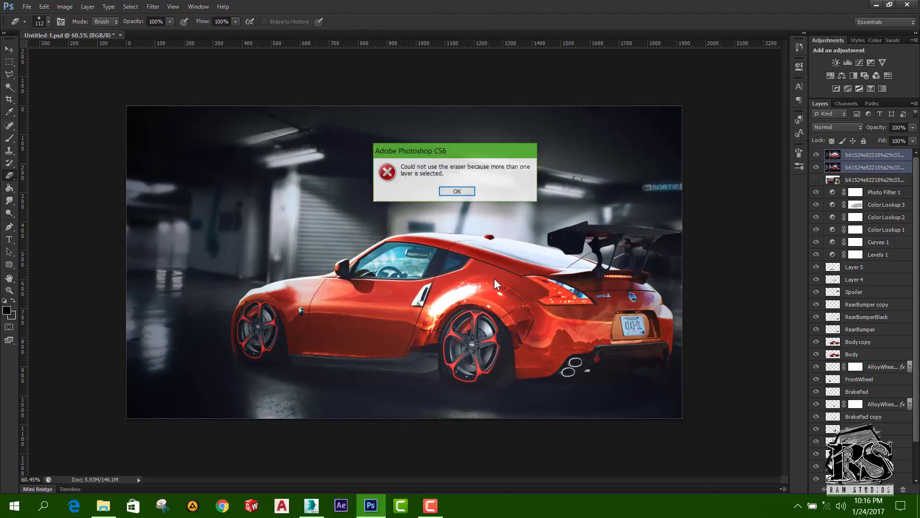
pyautogui.click(456, 192)
# Step: Shift the two selected merged composite layers together slightly downward on the canvas
pyautogui.press('v')
pyautogui.moveTo(431, 228)
pyautogui.mouseDown()
pyautogui.moveTo(417, 225)
pyautogui.moveTo(431, 243)
pyautogui.moveTo(431, 232)
pyautogui.mouseUp()
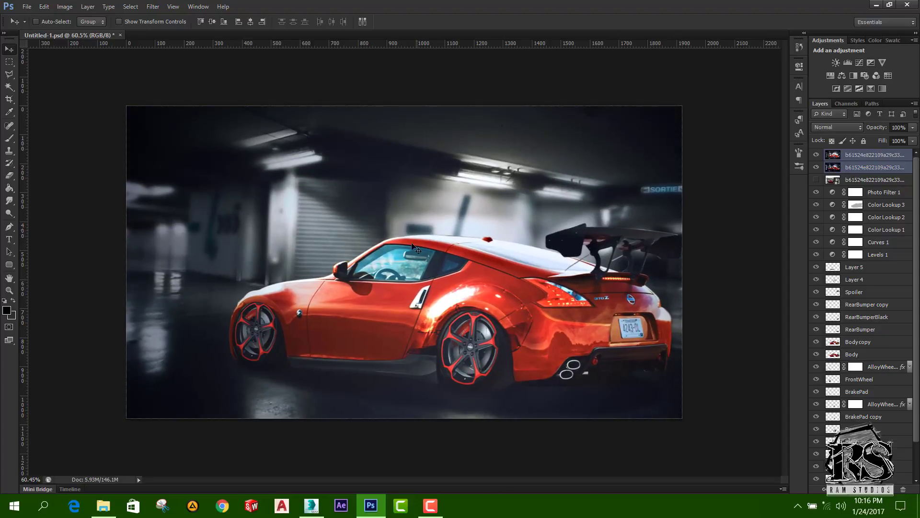
pyautogui.scroll(1, 408, 268)
pyautogui.moveTo(479, 280)
pyautogui.mouseDown()
pyautogui.moveTo(467, 276)
pyautogui.moveTo(479, 280)
pyautogui.mouseUp()
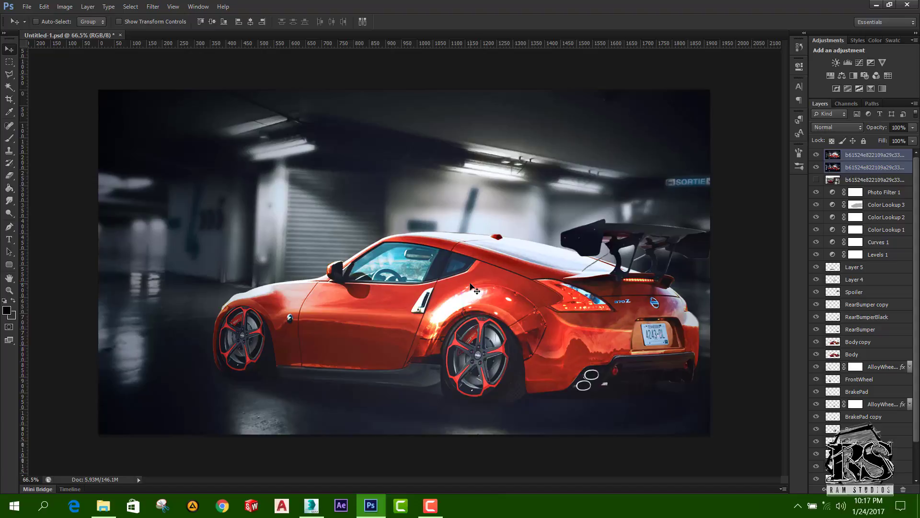
# Step: Examine the finished composite at different magnifications, checking the car's bodywork, wheels, spoiler and garage background
pyautogui.scroll(3, 384, 249)
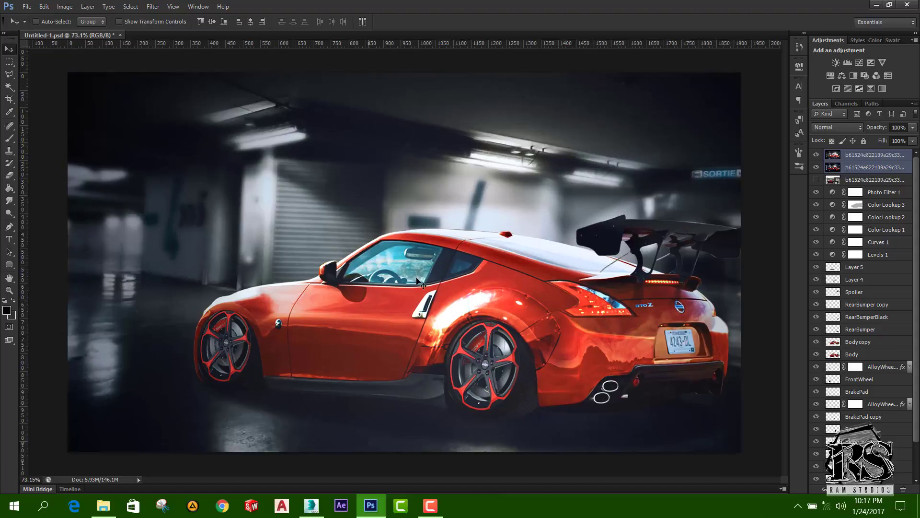
pyautogui.scroll(-3, 423, 268)
pyautogui.scroll(2, 709, 355)
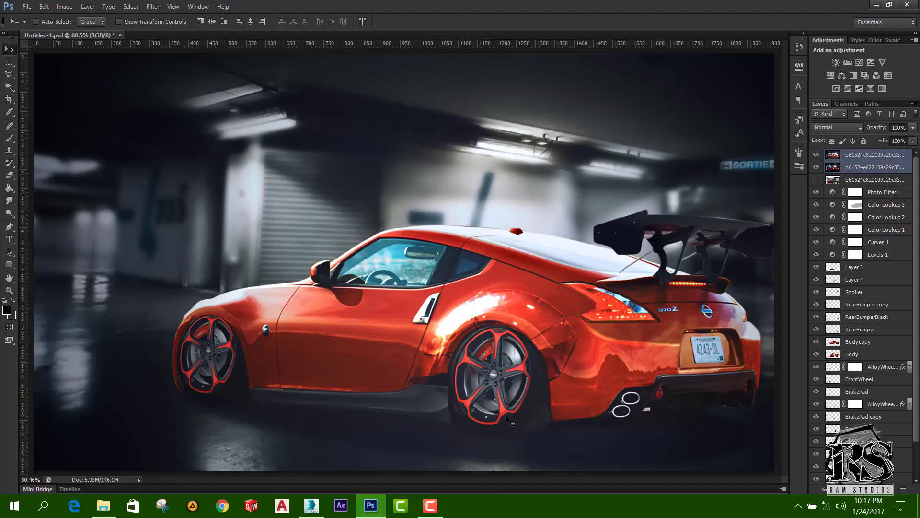
pyautogui.scroll(-1, 466, 398)
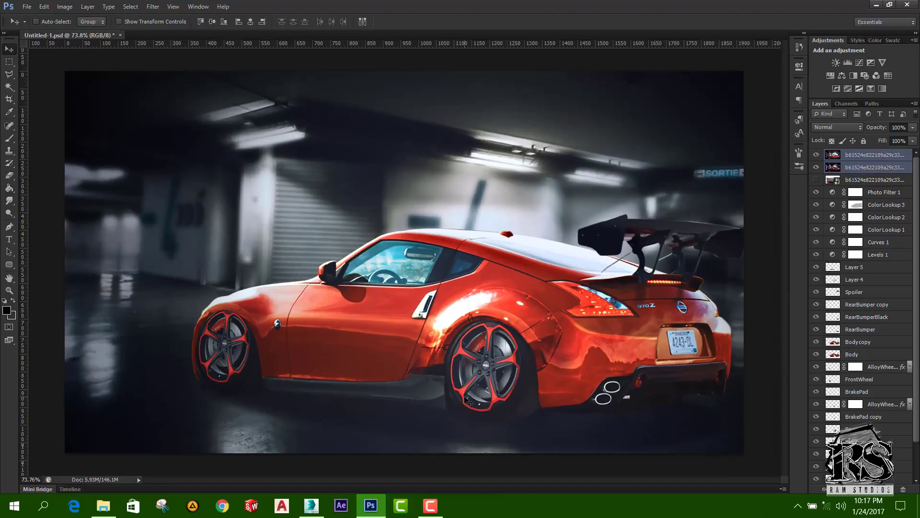
pyautogui.scroll(1, 466, 399)
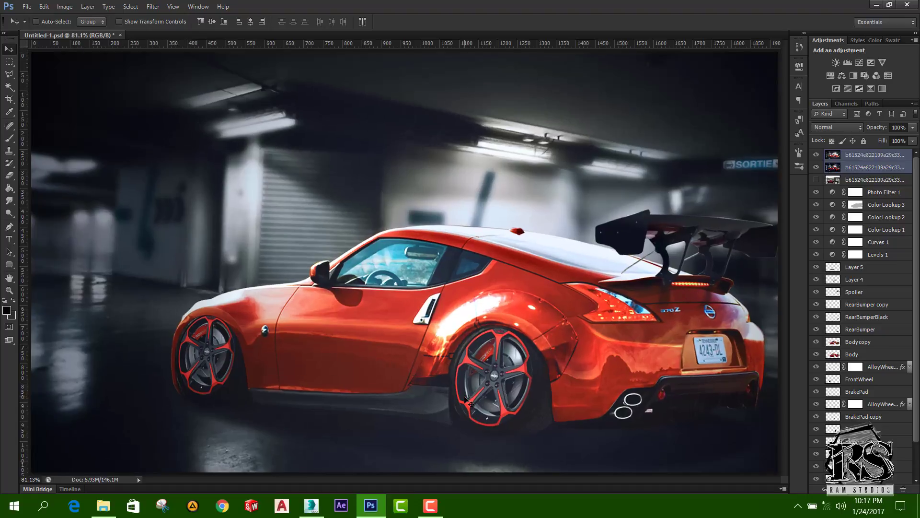
pyautogui.hotkey('ctrl', 'z')
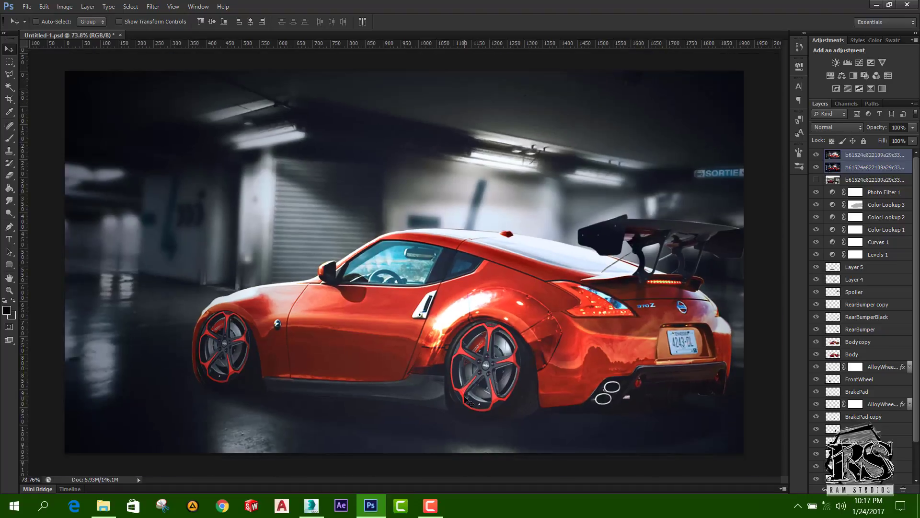
pyautogui.hotkey('ctrl', 'z')
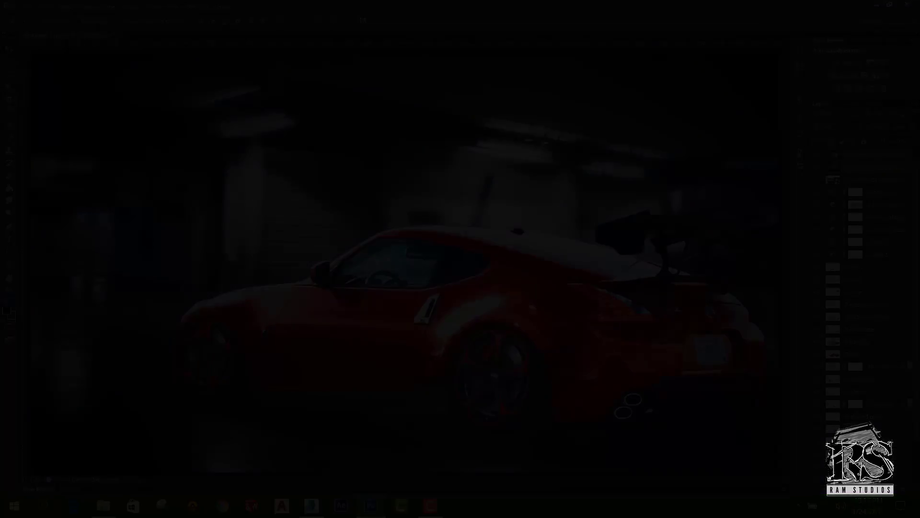